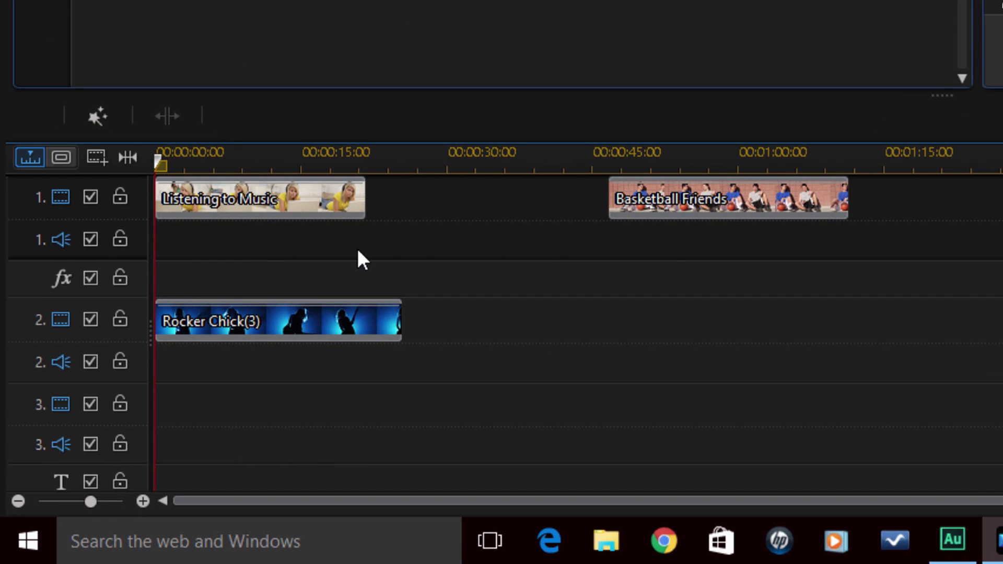
# - Open the Rocker Chick(3) clip on video track 2 in the PiP Designer and expand its Object Settings
pyautogui.click(300, 329)
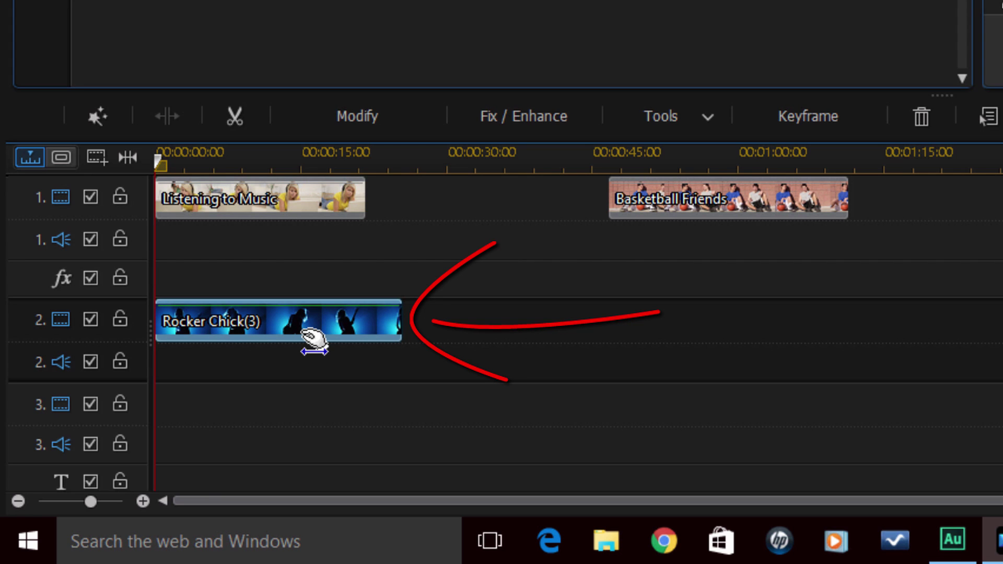
pyautogui.click(379, 116)
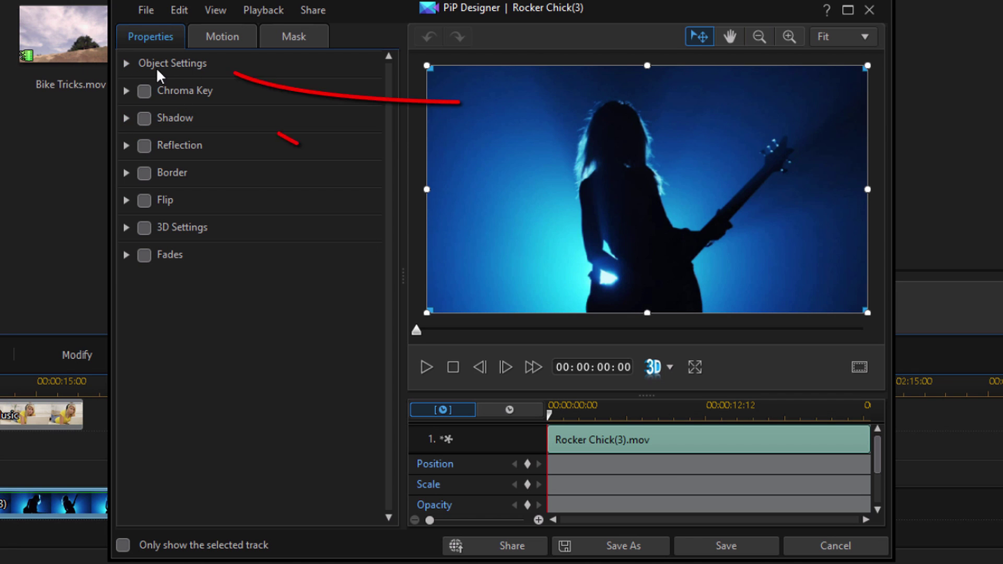
pyautogui.click(127, 64)
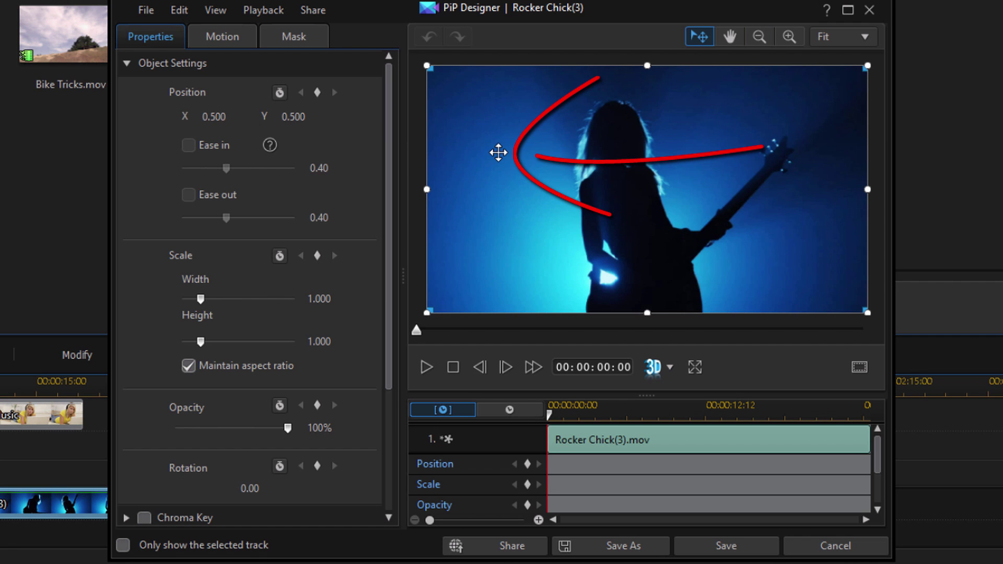
# - Move the clip mostly out of frame to X about -0.380 and add a position keyframe at the clip's start
pyautogui.moveTo(499, 152); pyautogui.dragTo(312, 157)
pyautogui.moveTo(505, 143); pyautogui.dragTo(412, 152)
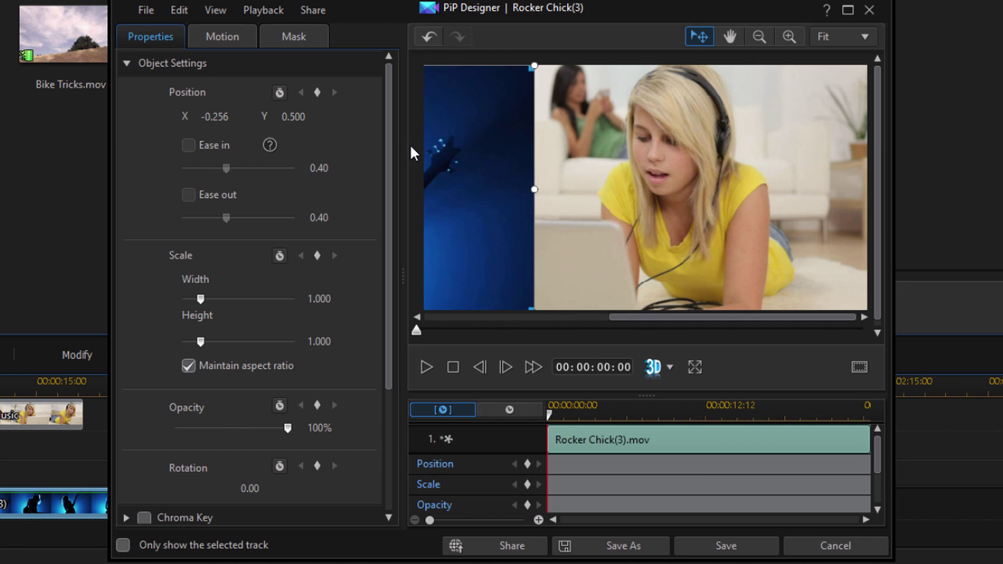
pyautogui.moveTo(477, 168); pyautogui.dragTo(428, 181)
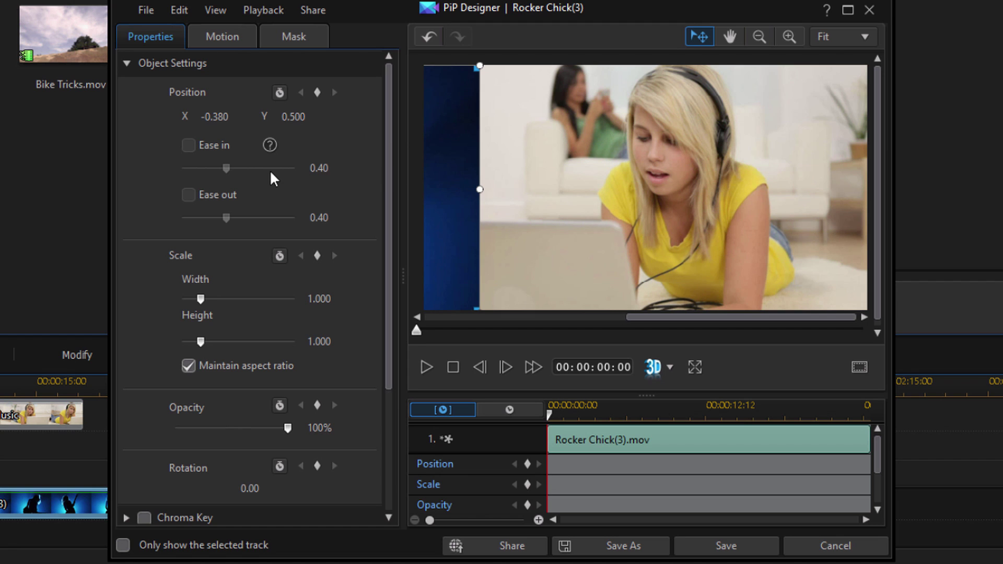
pyautogui.click(317, 92)
# - At 00:00:19:17, move the clip across the frame to X about 1.374 to create a second position keyframe
pyautogui.moveTo(429, 333); pyautogui.dragTo(767, 334)
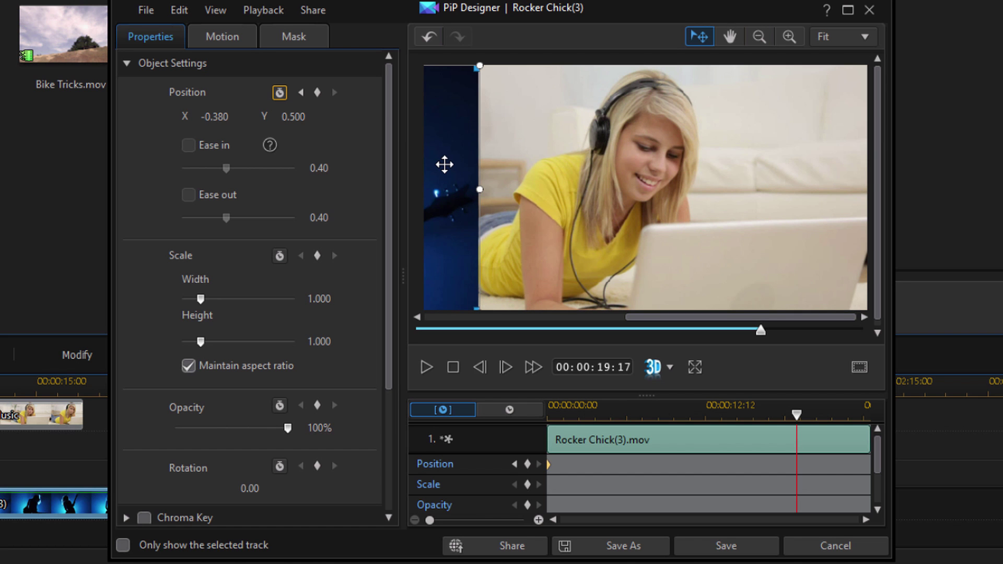
pyautogui.moveTo(443, 166); pyautogui.dragTo(700, 169)
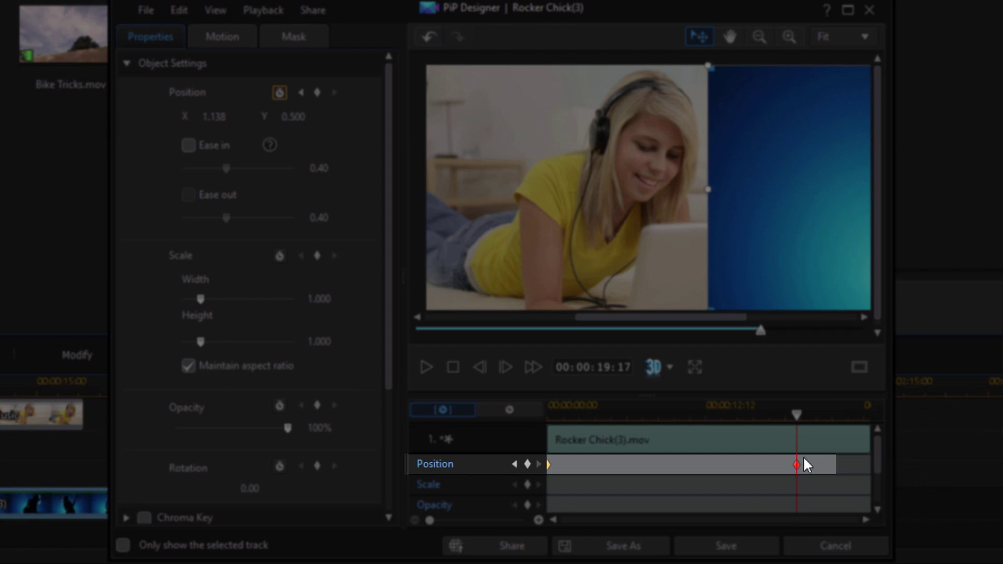
pyautogui.moveTo(763, 201); pyautogui.dragTo(865, 204)
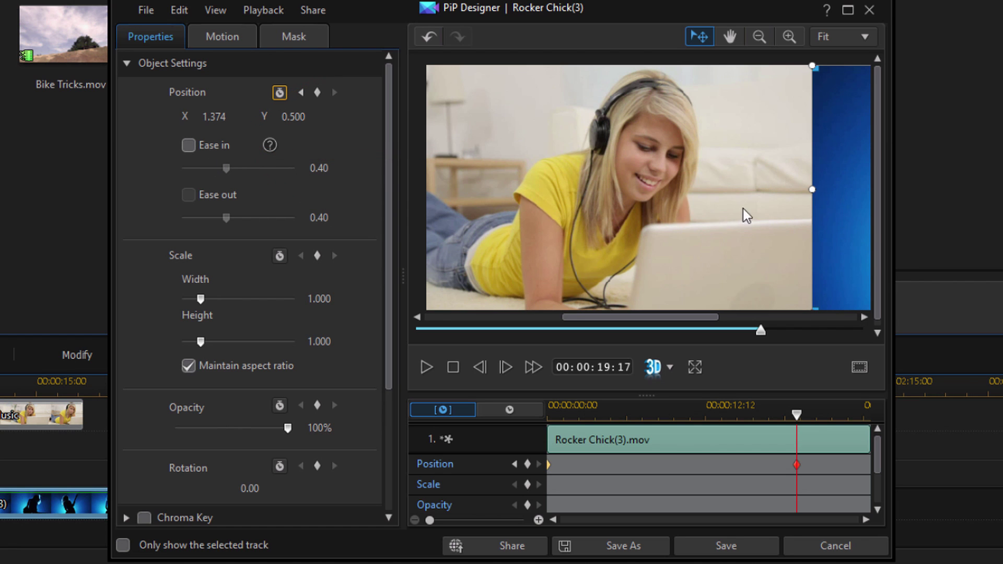
# - Turn on Ease in for the ending position keyframe and Ease out for the starting one
pyautogui.click(189, 146)
pyautogui.click(513, 463)
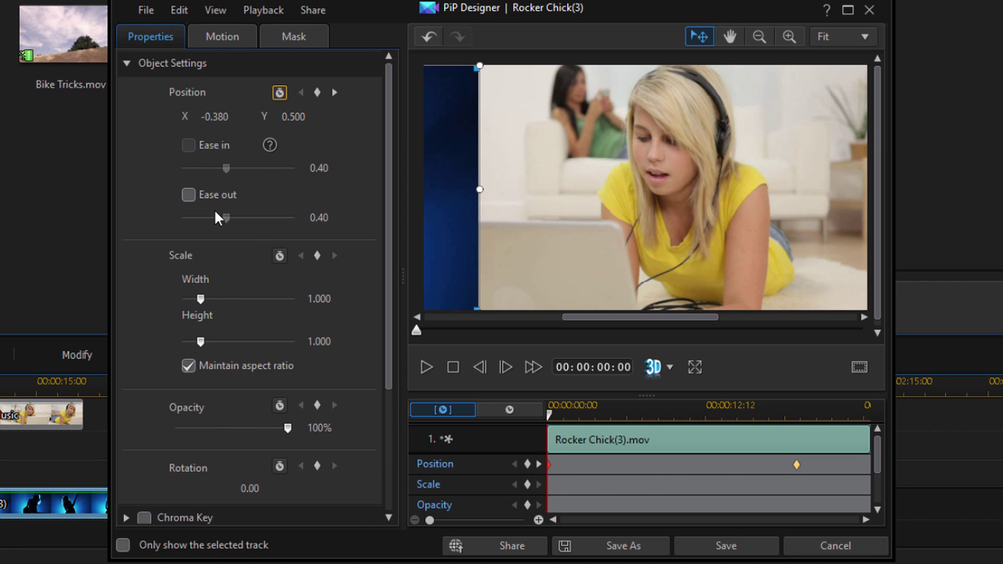
pyautogui.click(184, 198)
# - Play back the clip's position animation in the preview and stop it
pyautogui.click(426, 366)
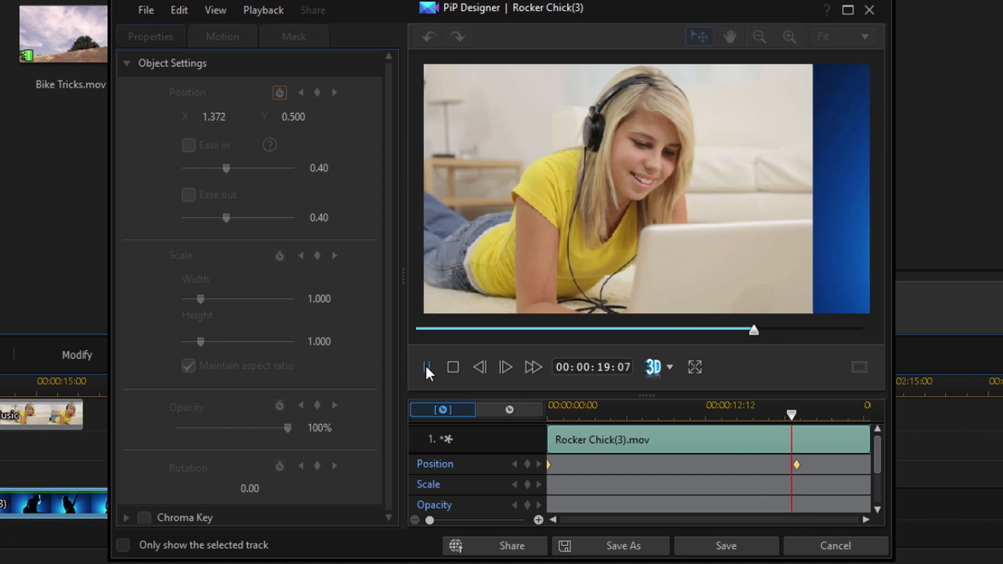
pyautogui.click(426, 368)
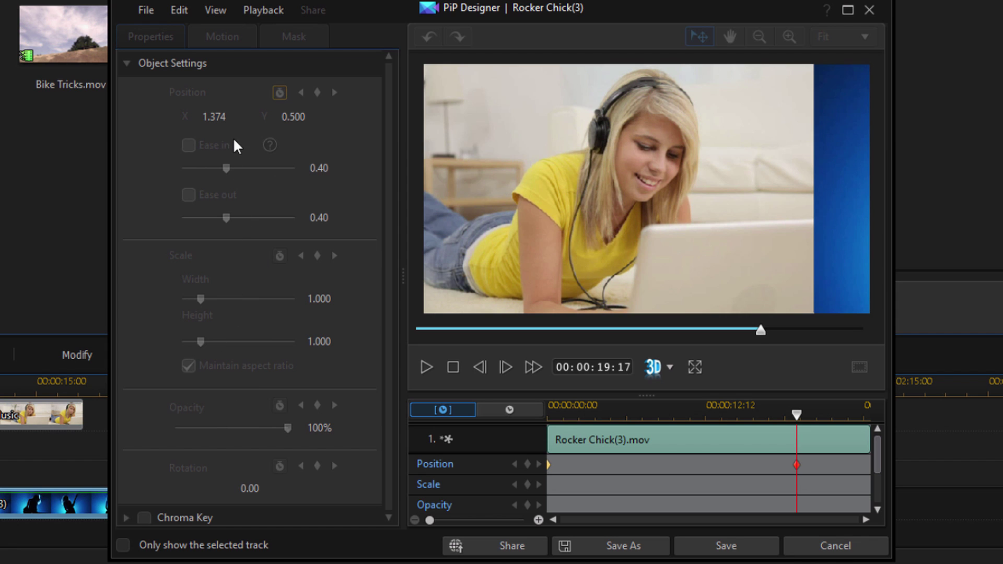
pyautogui.click(454, 367)
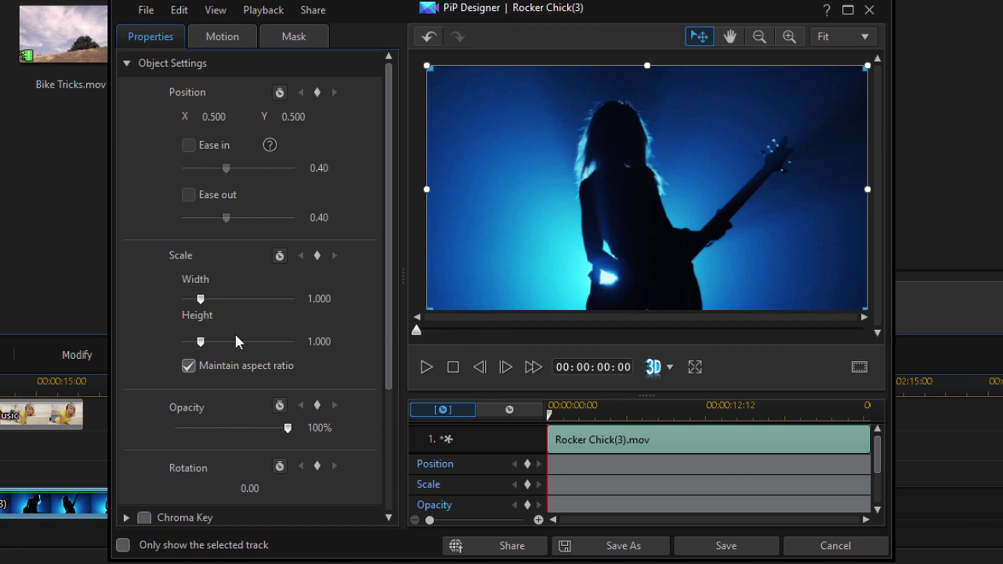
# - Scale the clip down to about 0.455, place it at about X 0.255, Y 0.738, and play back the result
pyautogui.moveTo(201, 299)
pyautogui.mouseDown()
pyautogui.moveTo(243, 307)
pyautogui.moveTo(189, 301)
pyautogui.mouseUp()
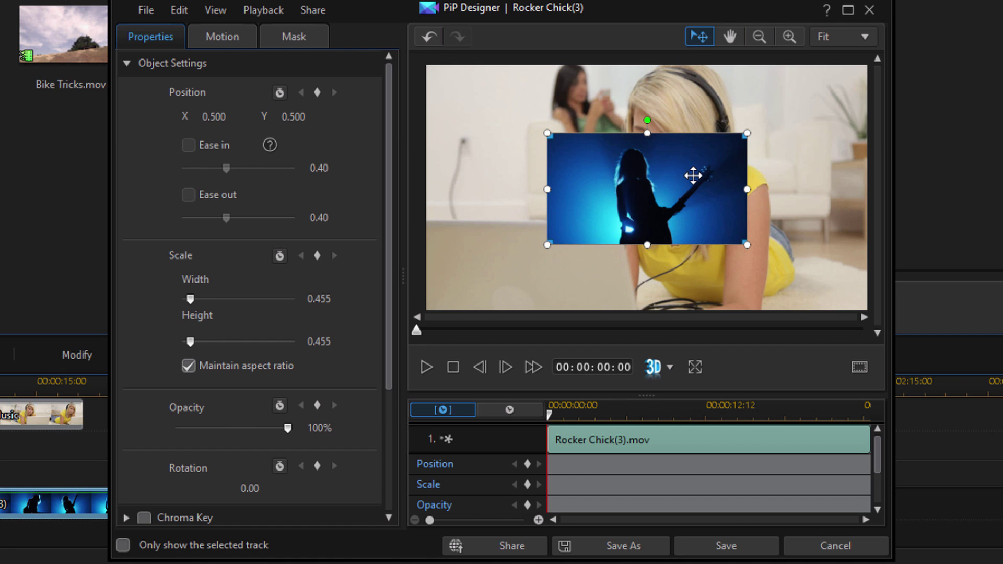
pyautogui.moveTo(700, 163); pyautogui.dragTo(604, 223)
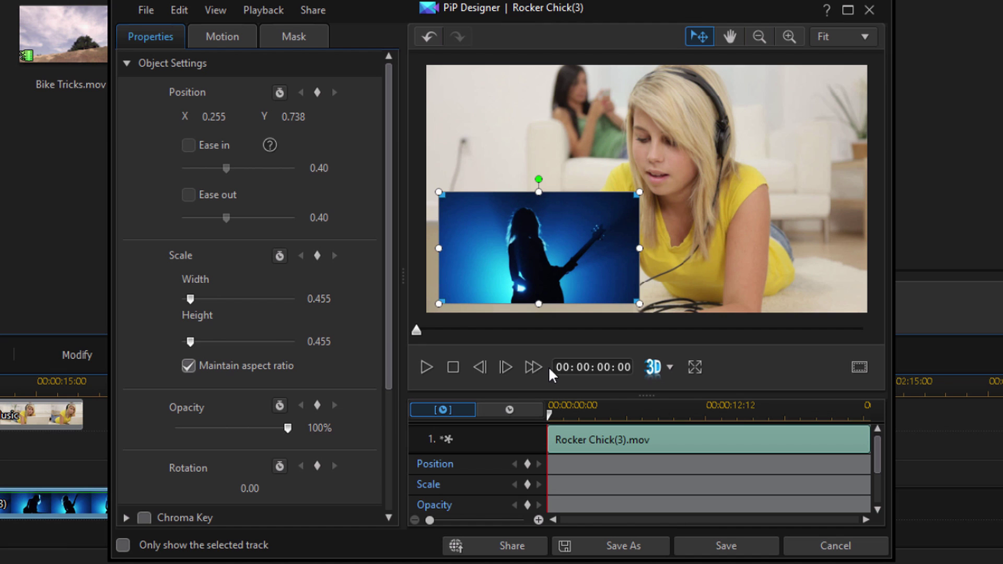
pyautogui.click(424, 368)
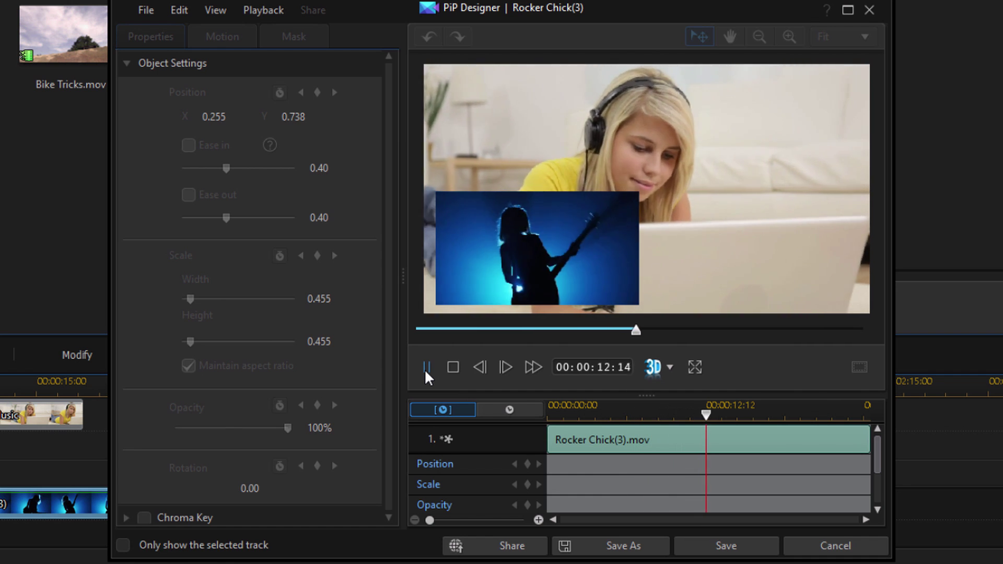
pyautogui.click(425, 369)
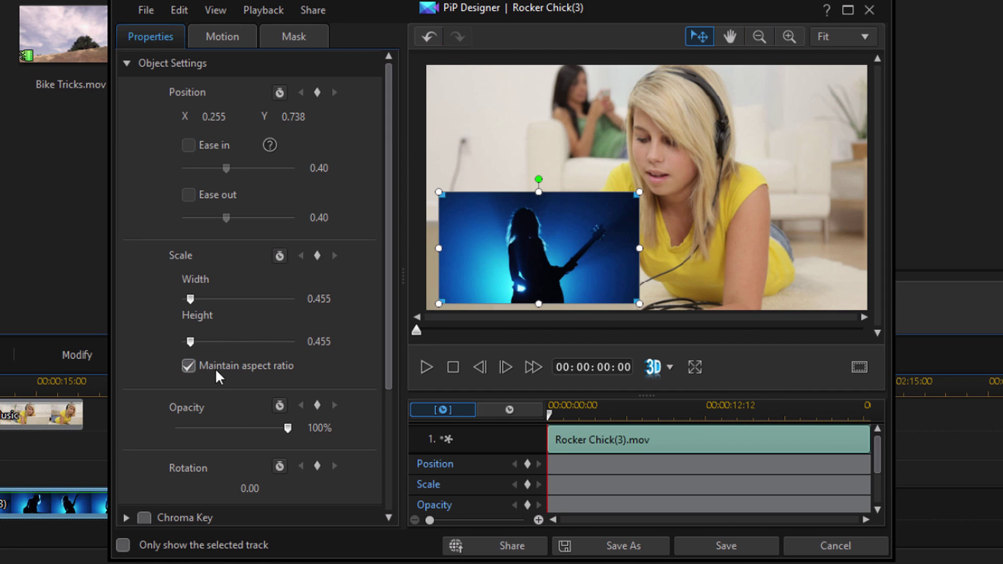
# - Try out the aspect ratio lock, the height scale and the opacity of the overlay clip
pyautogui.click(189, 367)
pyautogui.moveTo(188, 342)
pyautogui.mouseDown()
pyautogui.moveTo(237, 350)
pyautogui.moveTo(197, 352)
pyautogui.moveTo(189, 342)
pyautogui.mouseUp()
pyautogui.moveTo(389, 287); pyautogui.dragTo(365, 411)
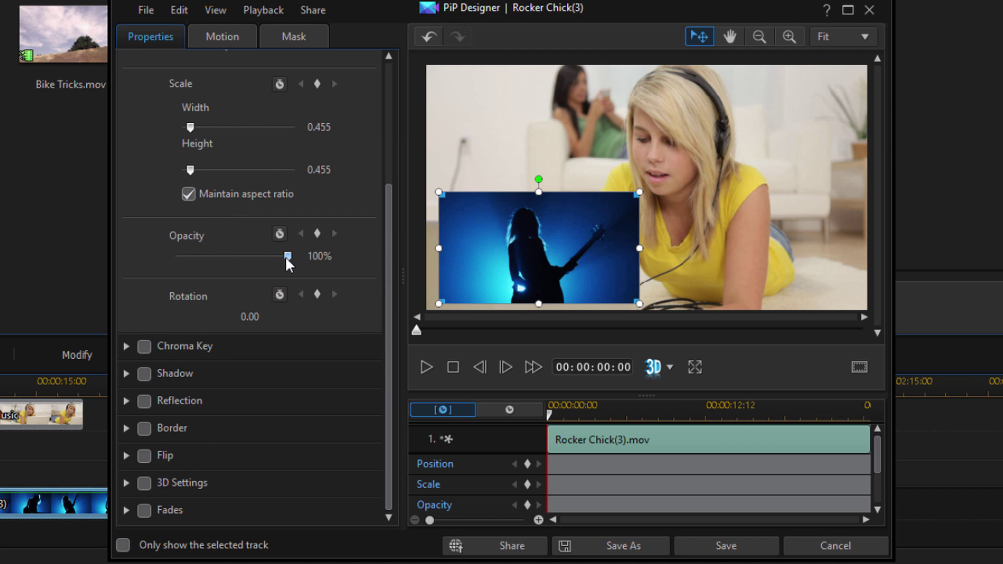
pyautogui.moveTo(287, 257)
pyautogui.mouseDown()
pyautogui.moveTo(210, 262)
pyautogui.moveTo(302, 265)
pyautogui.mouseUp()
# - Nudge the clip's rotation slightly and set it to 90 degrees
pyautogui.click(288, 321)
pyautogui.click(289, 320)
pyautogui.click(290, 321)
pyautogui.moveTo(270, 318); pyautogui.dragTo(195, 311)
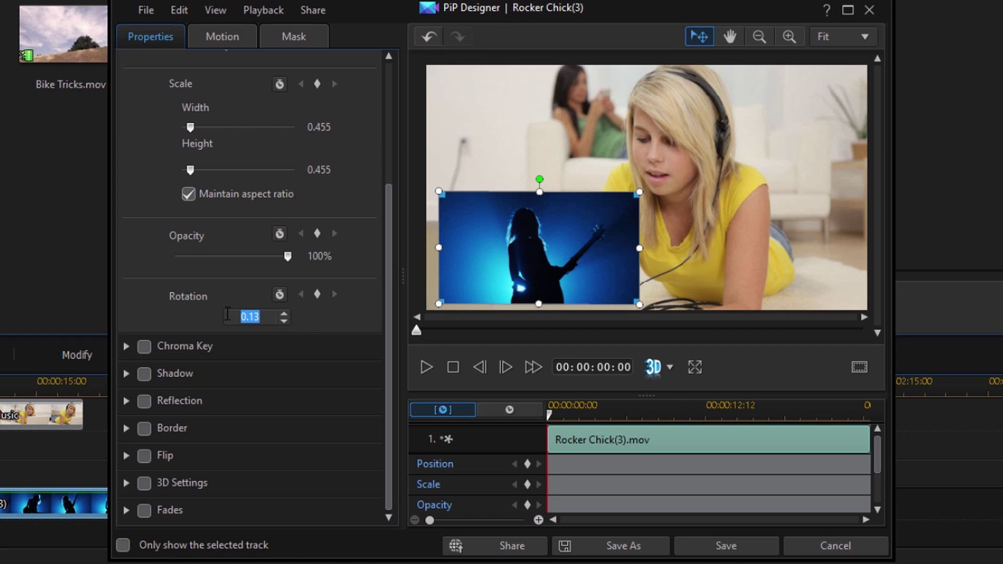
pyautogui.write('90')
pyautogui.press('Return')
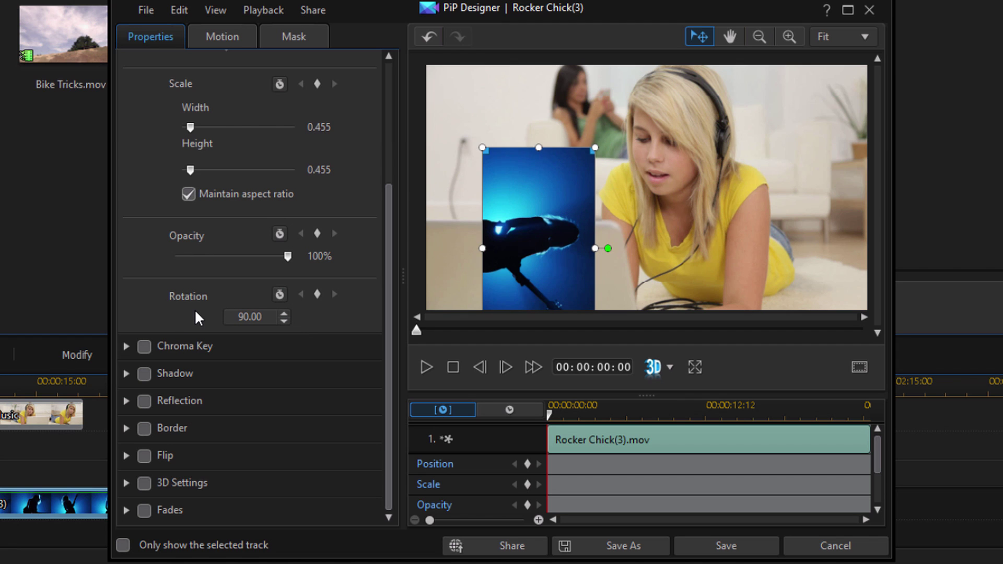
# - Try a clip rotation of 180 degrees and reset the rotation to 0
pyautogui.moveTo(266, 317); pyautogui.dragTo(192, 297)
pyautogui.write('180')
pyautogui.press('Return')
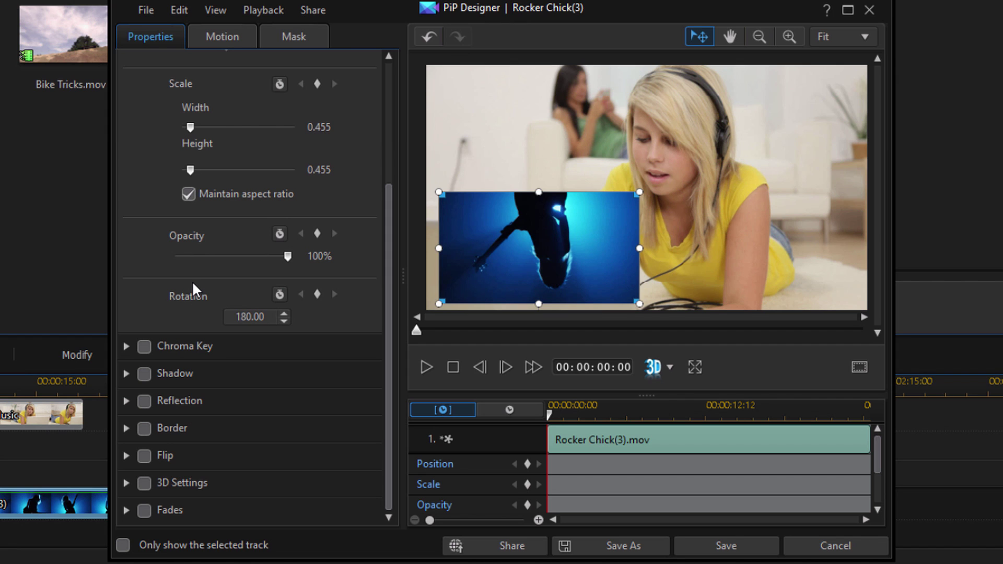
pyautogui.moveTo(271, 314); pyautogui.dragTo(215, 306)
pyautogui.write('0')
pyautogui.press('Return')
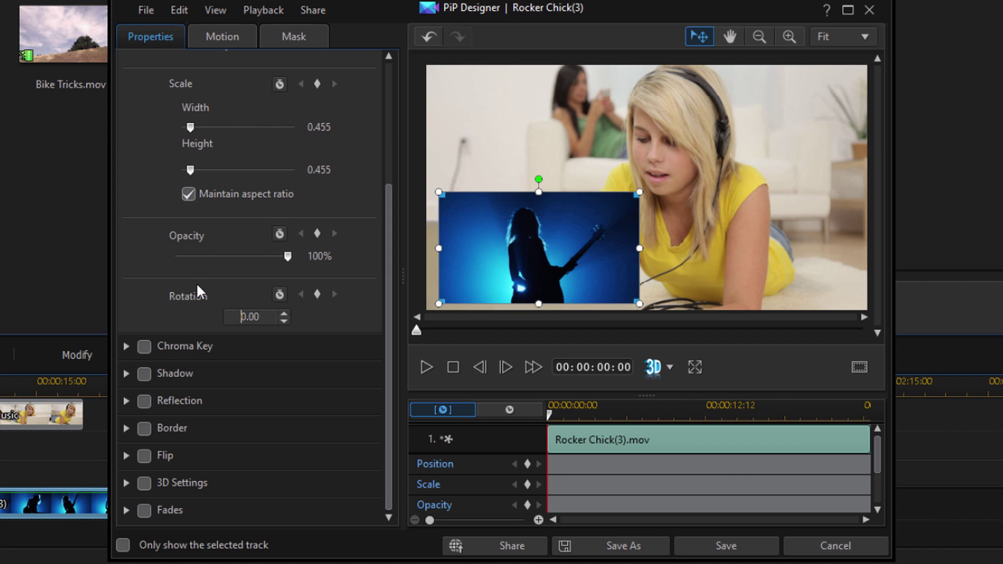
# - Rotate the clip freehand with its rotation handle in the preview and turn it back upright
pyautogui.click(536, 180)
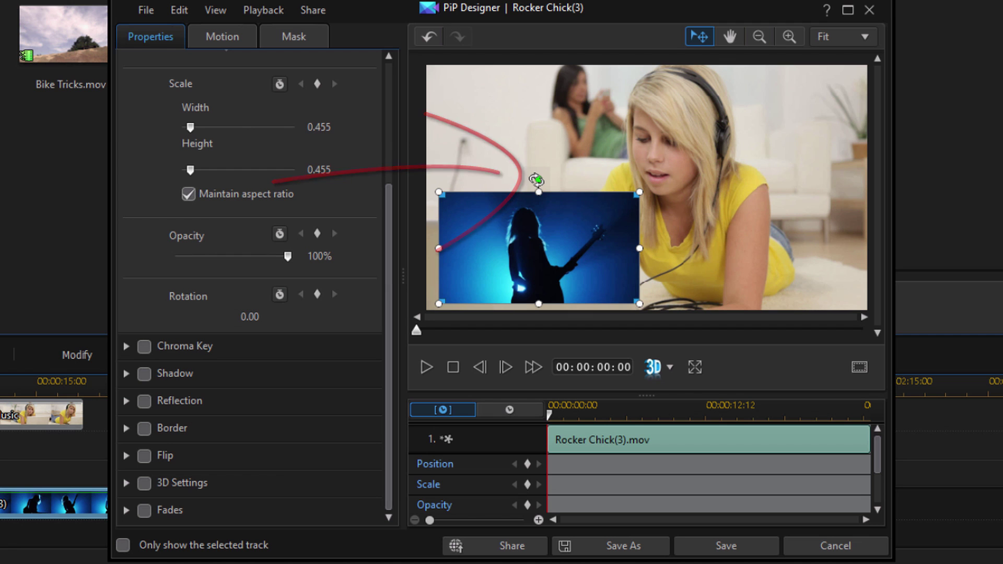
pyautogui.moveTo(538, 179); pyautogui.dragTo(591, 231)
pyautogui.moveTo(597, 238); pyautogui.dragTo(539, 180)
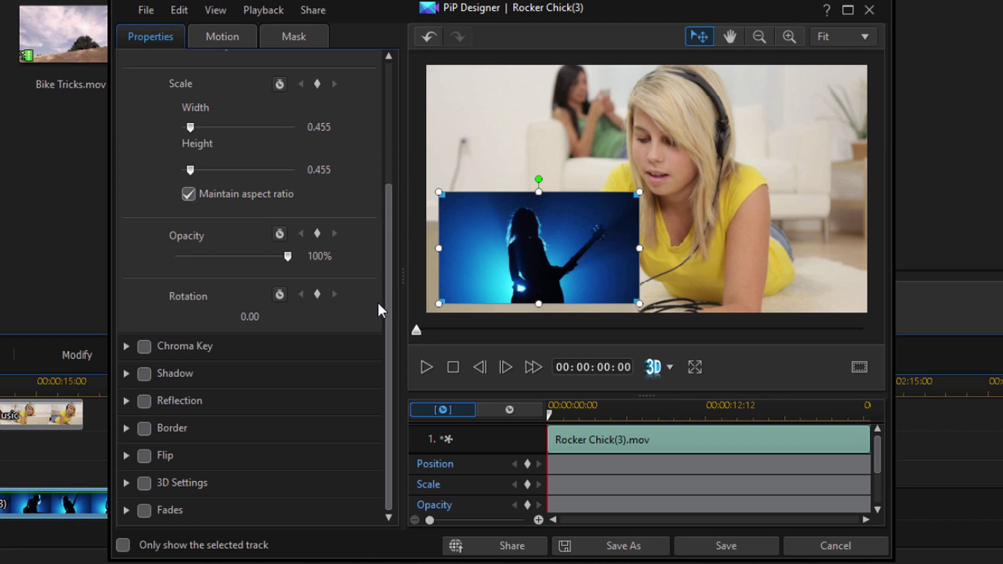
# - Collapse the Object Settings, try Chroma Key on the clip, and turn it off again
pyautogui.moveTo(387, 309); pyautogui.dragTo(394, 156)
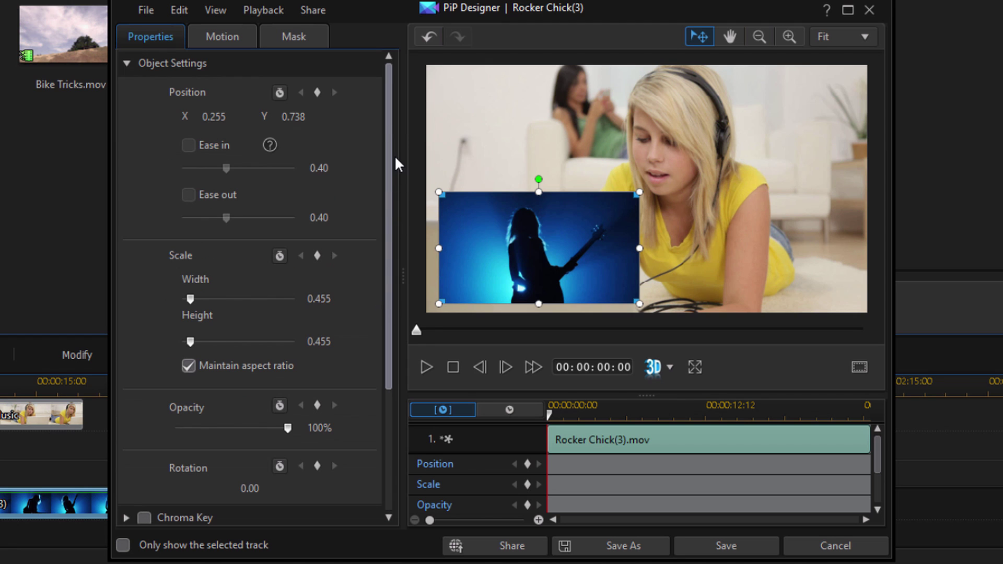
pyautogui.click(125, 63)
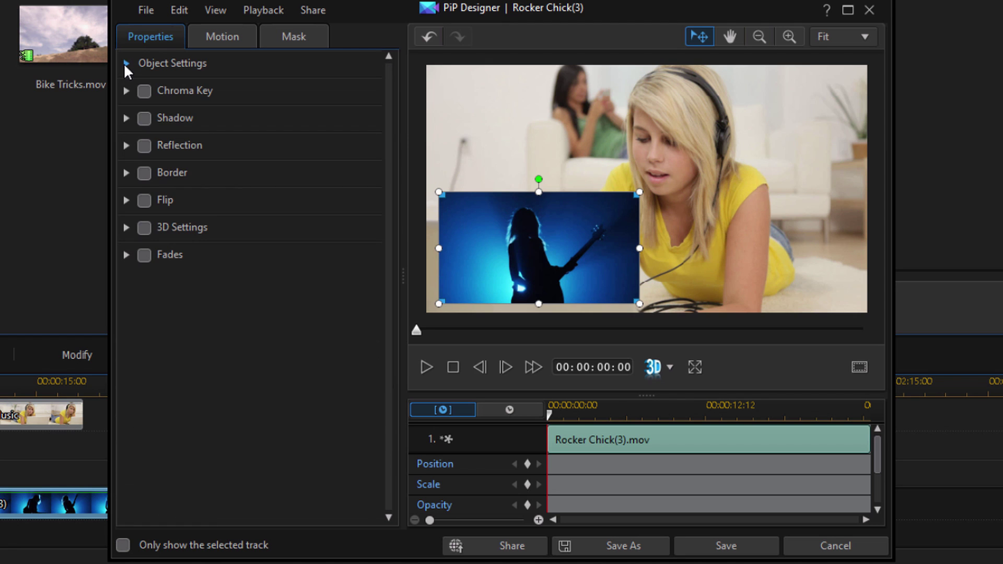
pyautogui.click(126, 91)
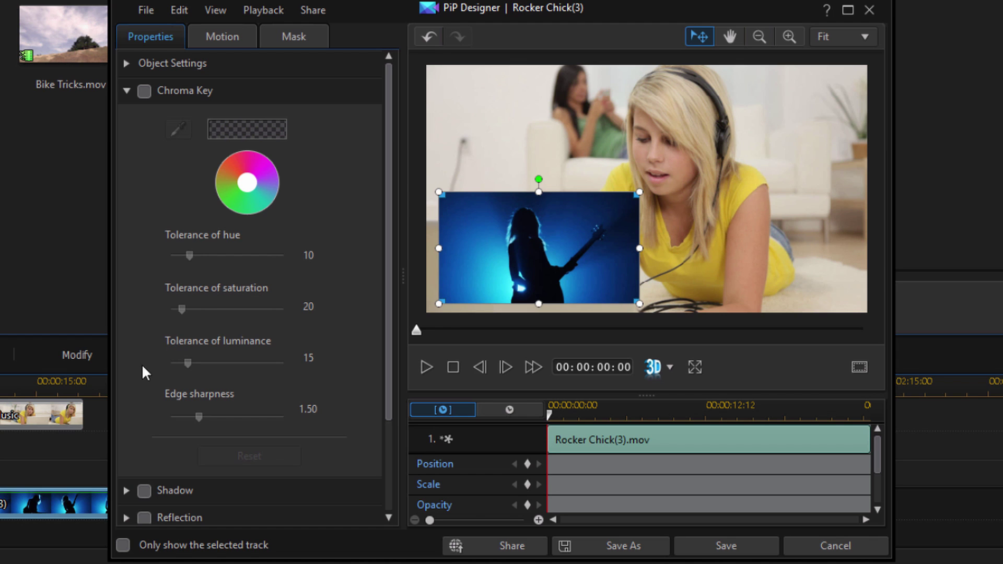
pyautogui.click(144, 92)
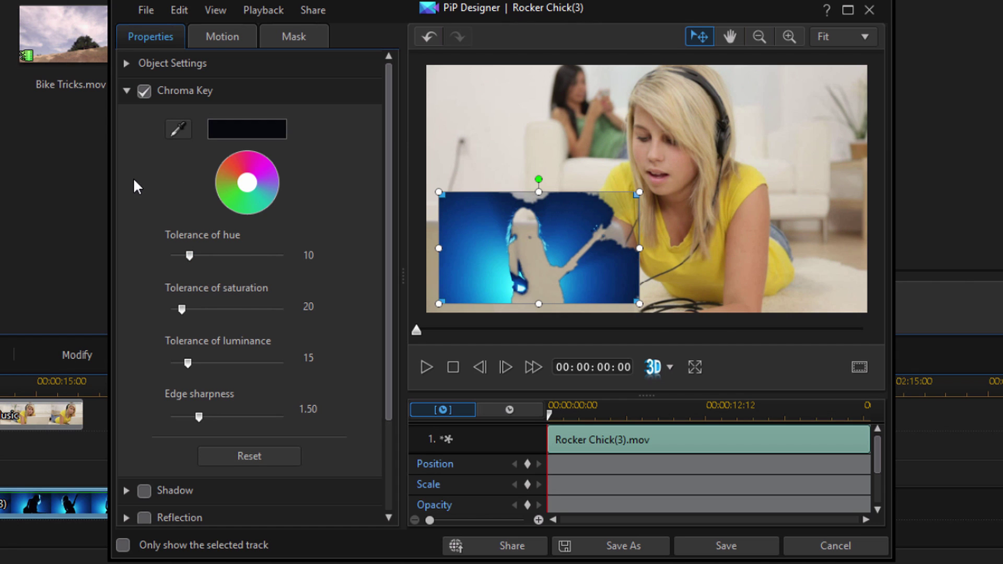
pyautogui.click(145, 92)
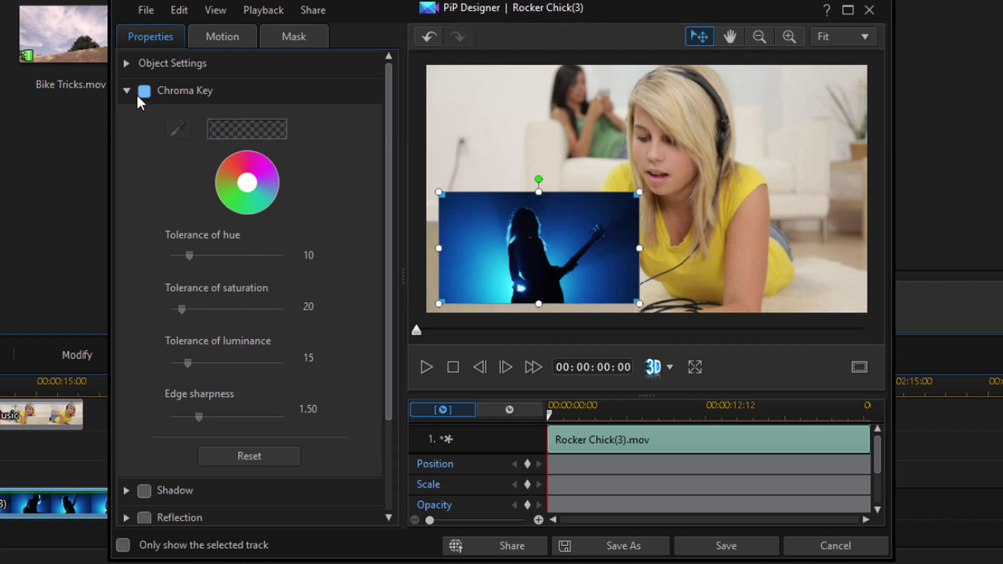
pyautogui.click(126, 91)
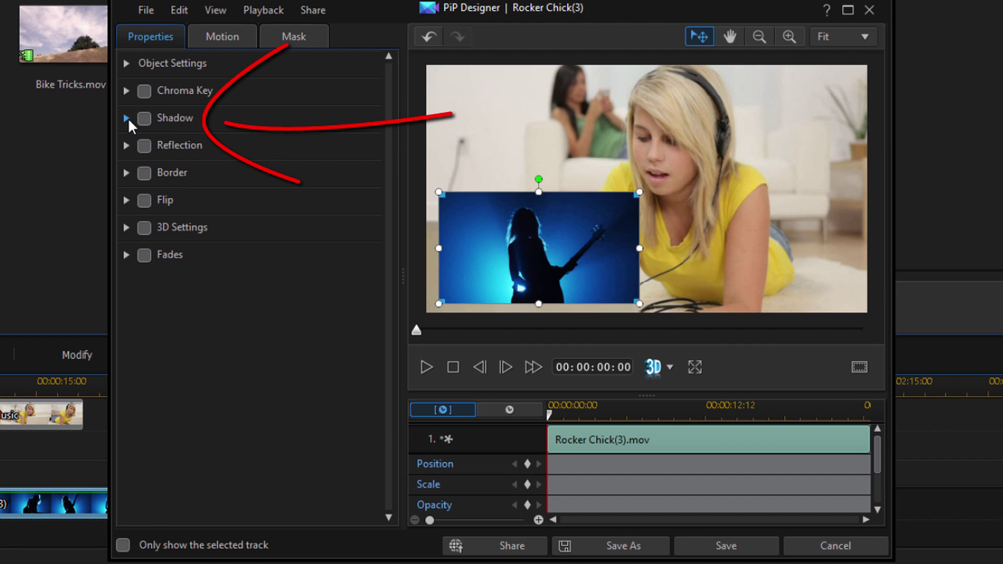
# - Enable a shadow on the clip with a distance of 10 and a blur of 7
pyautogui.click(126, 118)
pyautogui.click(144, 119)
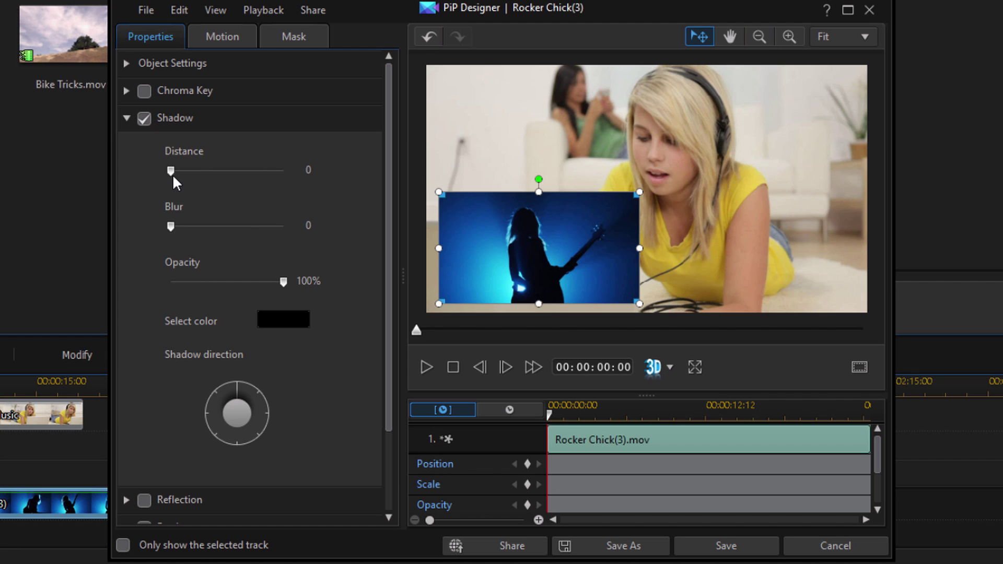
pyautogui.moveTo(170, 171); pyautogui.dragTo(183, 174)
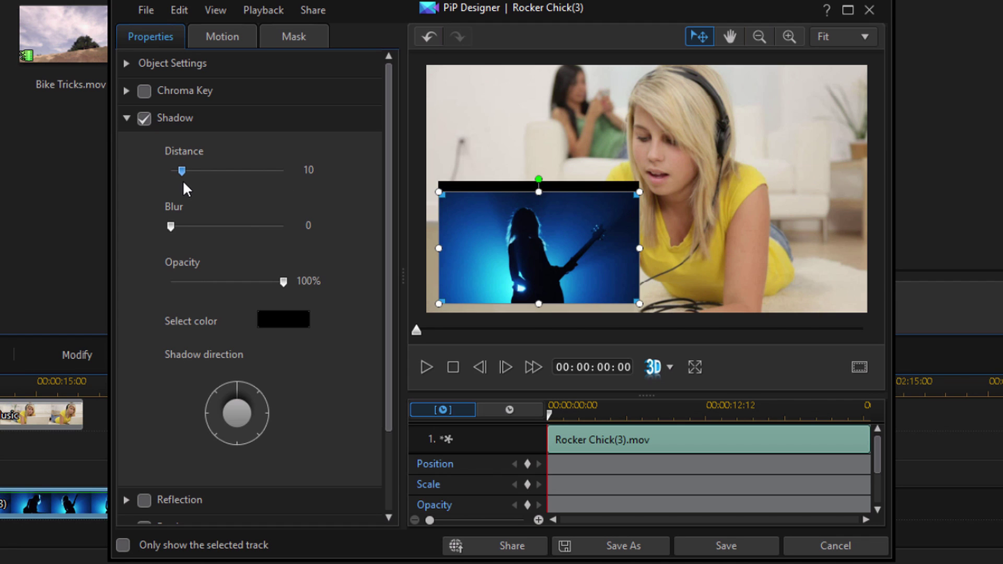
pyautogui.moveTo(169, 227); pyautogui.dragTo(249, 228)
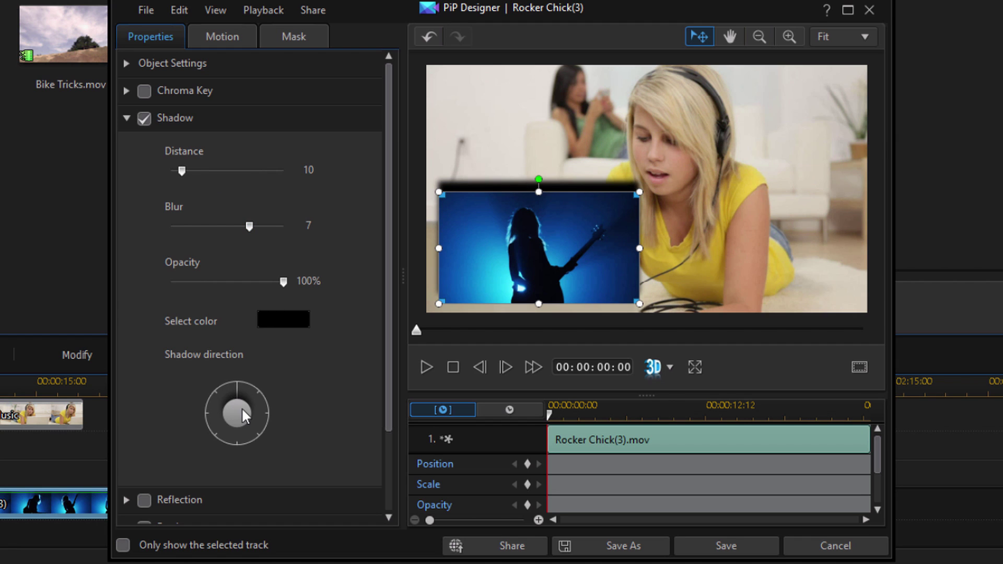
# - Try several shadow directions and leave the shadow falling toward the clip's upper left
pyautogui.moveTo(247, 409); pyautogui.dragTo(258, 437)
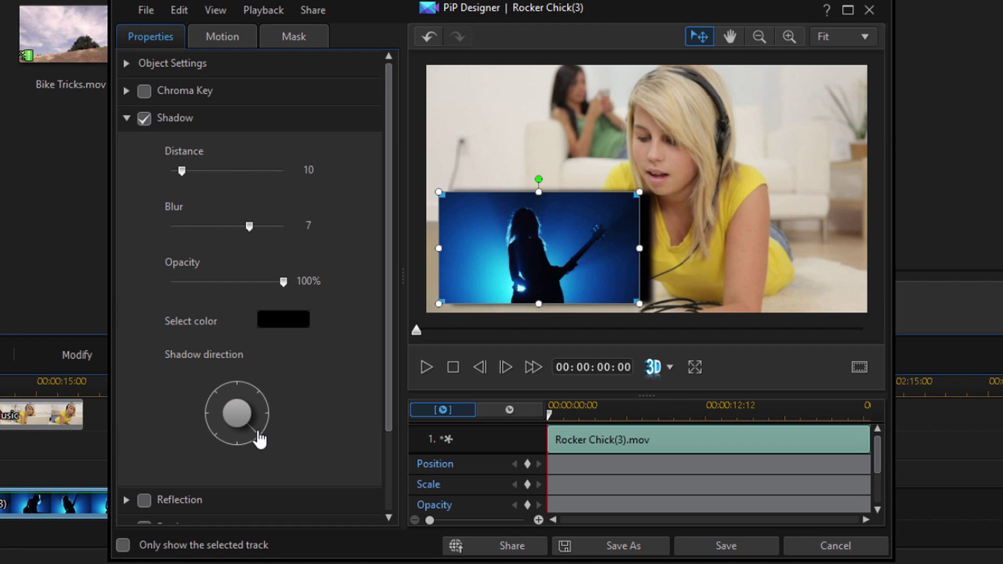
pyautogui.click(212, 431)
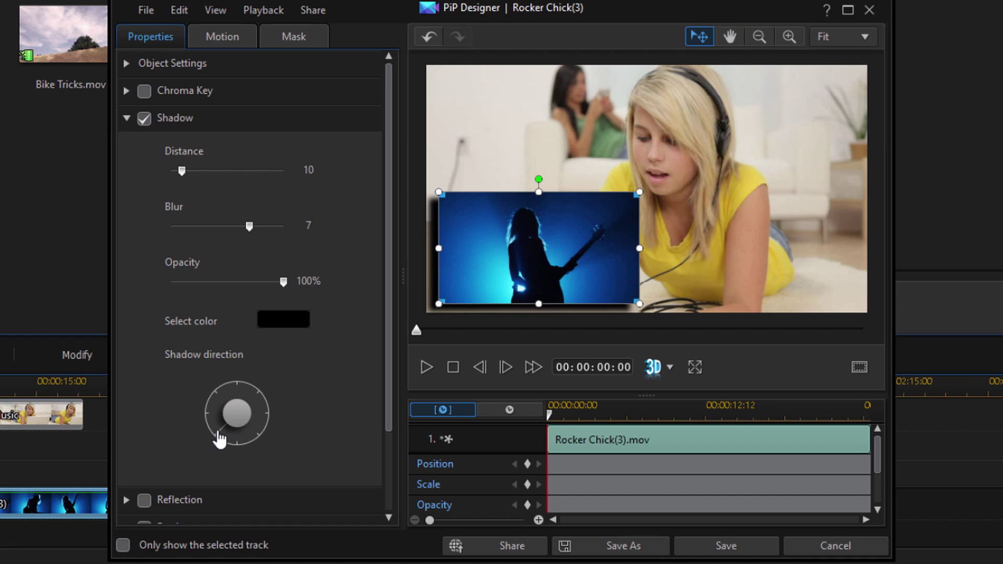
pyautogui.click(218, 400)
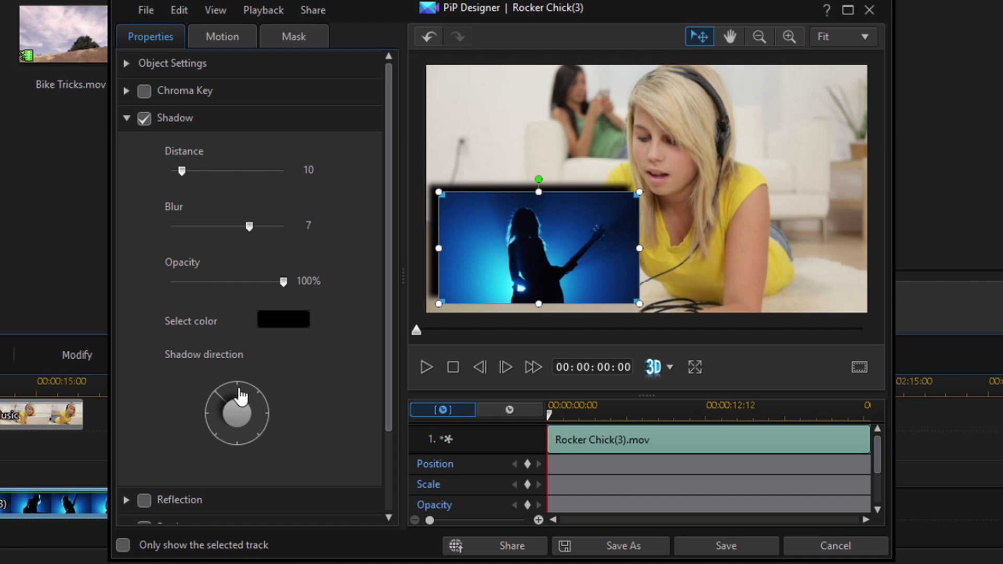
# - Point the shadow toward the clip's lower right, and turn the shadow off with its settings collapsed
pyautogui.click(263, 418)
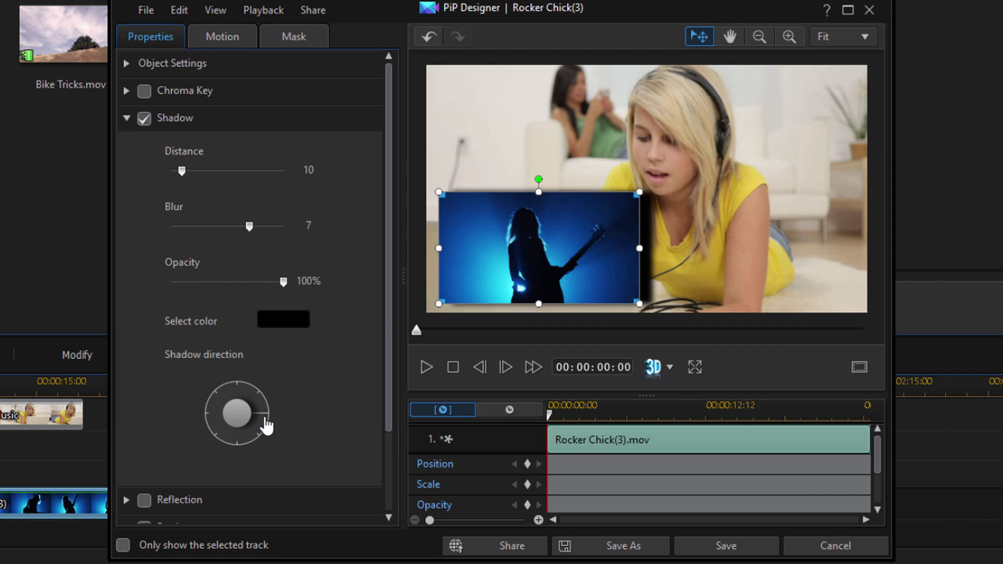
pyautogui.click(260, 431)
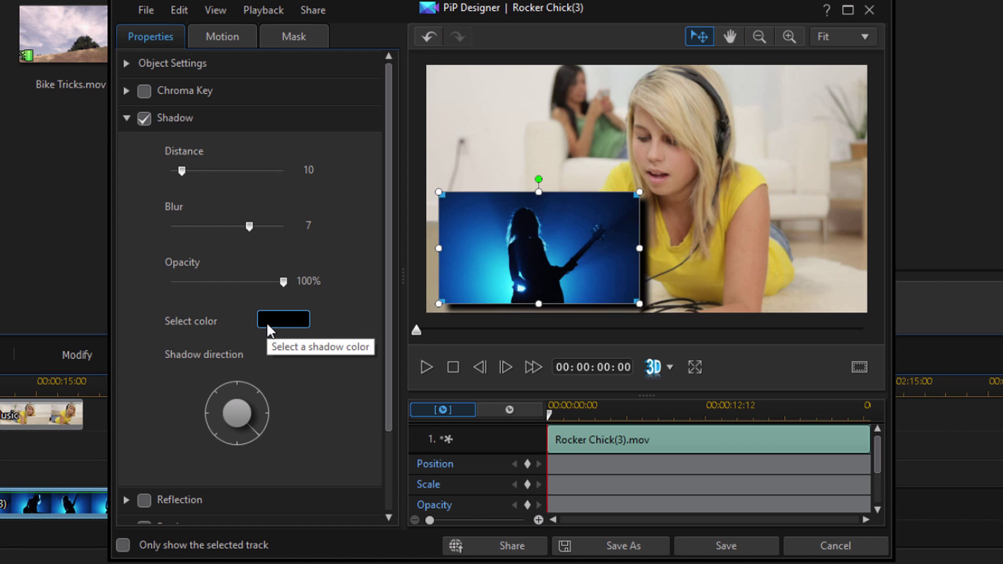
pyautogui.moveTo(284, 282)
pyautogui.mouseDown()
pyautogui.moveTo(219, 281)
pyautogui.moveTo(294, 289)
pyautogui.mouseUp()
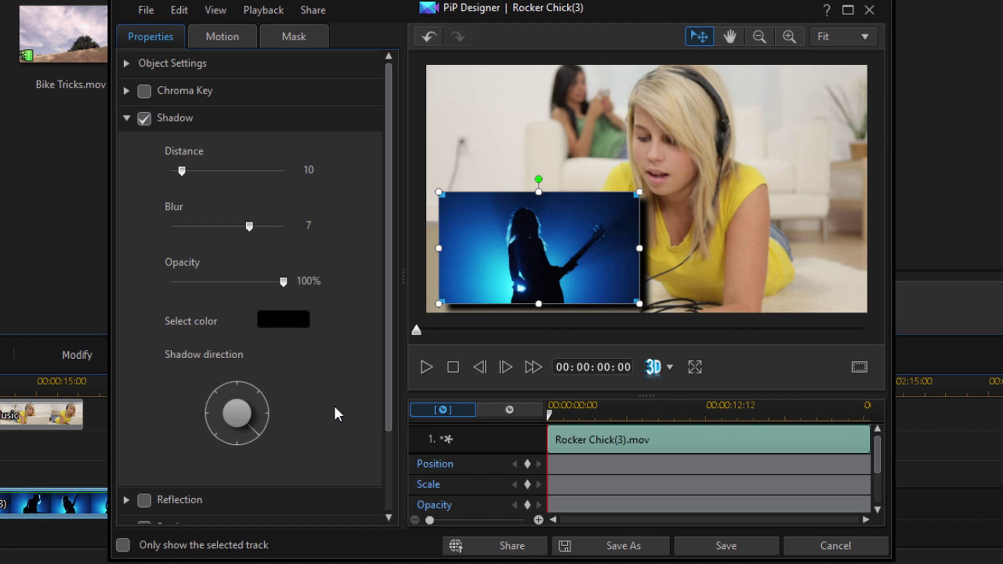
pyautogui.click(148, 118)
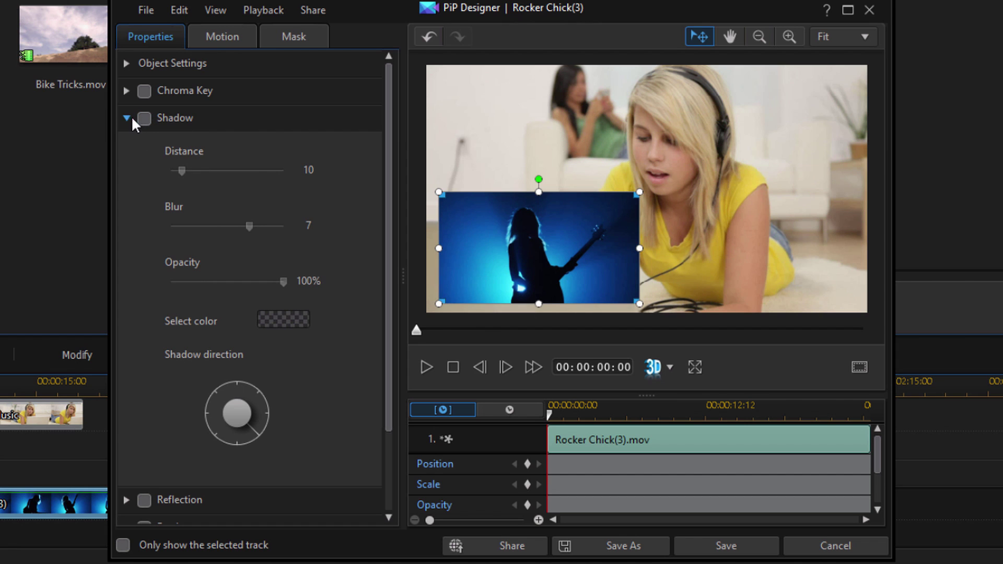
pyautogui.click(125, 118)
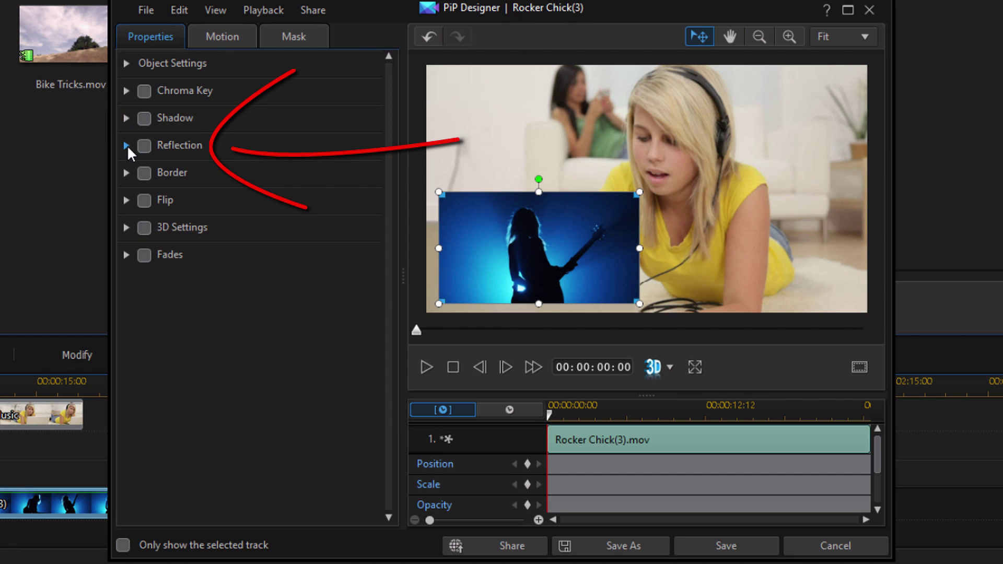
# - Enable a reflection on the clip and move the clip to the upper-left corner of the video frame
pyautogui.click(144, 146)
pyautogui.click(142, 150)
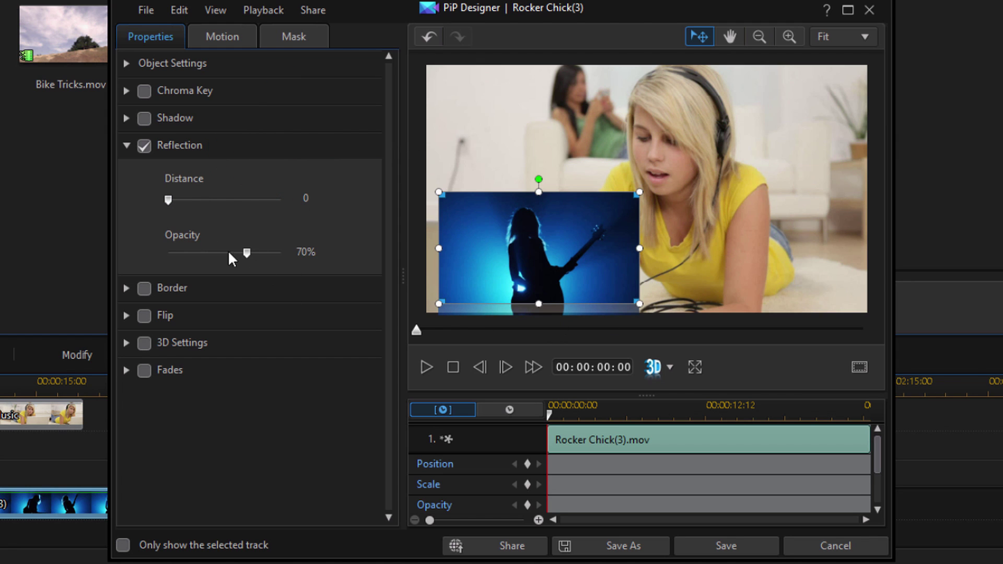
pyautogui.moveTo(564, 228); pyautogui.dragTo(552, 101)
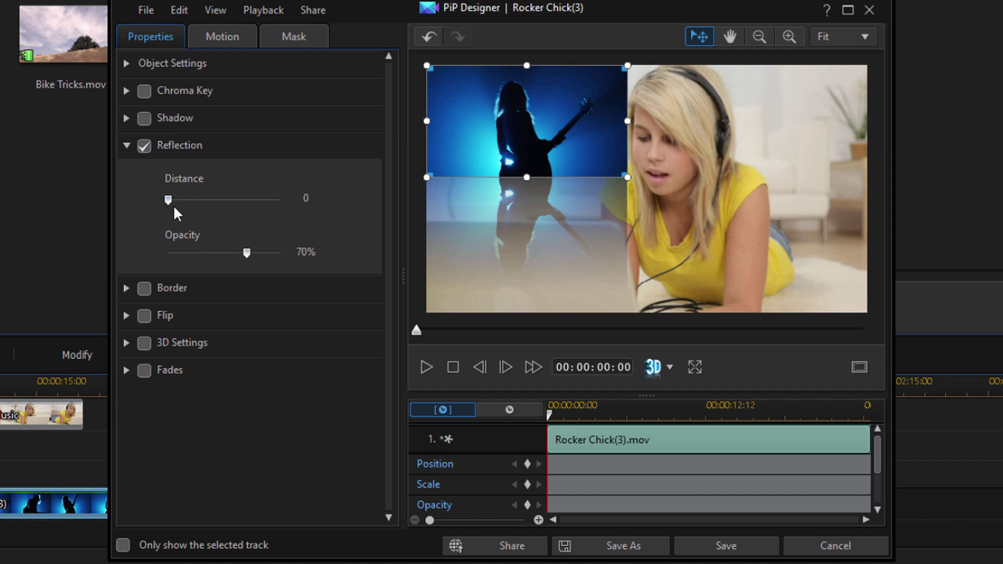
# - Try a reflection opacity of 62%, and turn the reflection off with its settings collapsed
pyautogui.moveTo(168, 200)
pyautogui.mouseDown()
pyautogui.moveTo(207, 202)
pyautogui.moveTo(168, 201)
pyautogui.mouseUp()
pyautogui.moveTo(246, 253)
pyautogui.mouseDown()
pyautogui.moveTo(193, 253)
pyautogui.moveTo(280, 262)
pyautogui.moveTo(237, 254)
pyautogui.mouseUp()
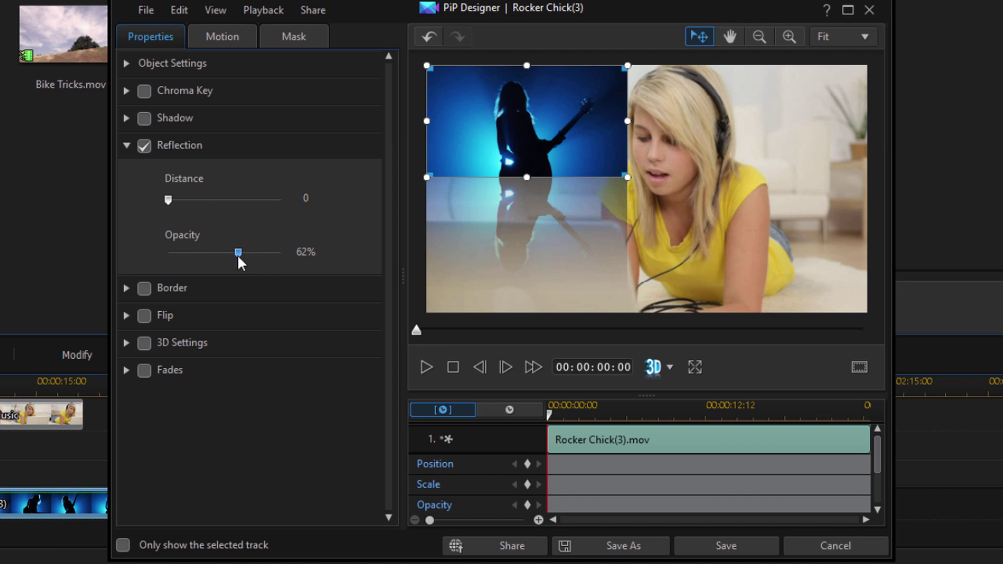
pyautogui.click(141, 148)
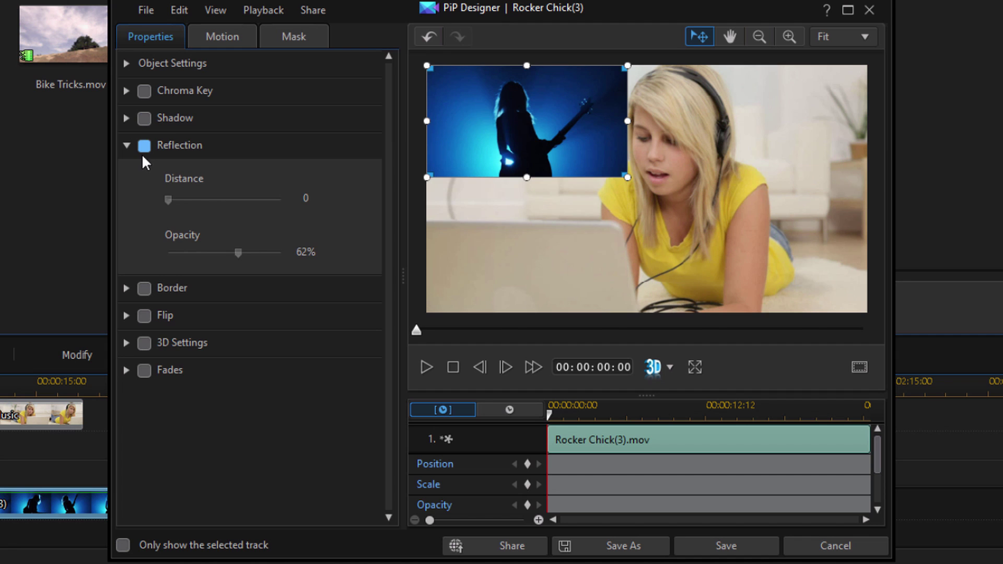
pyautogui.click(127, 149)
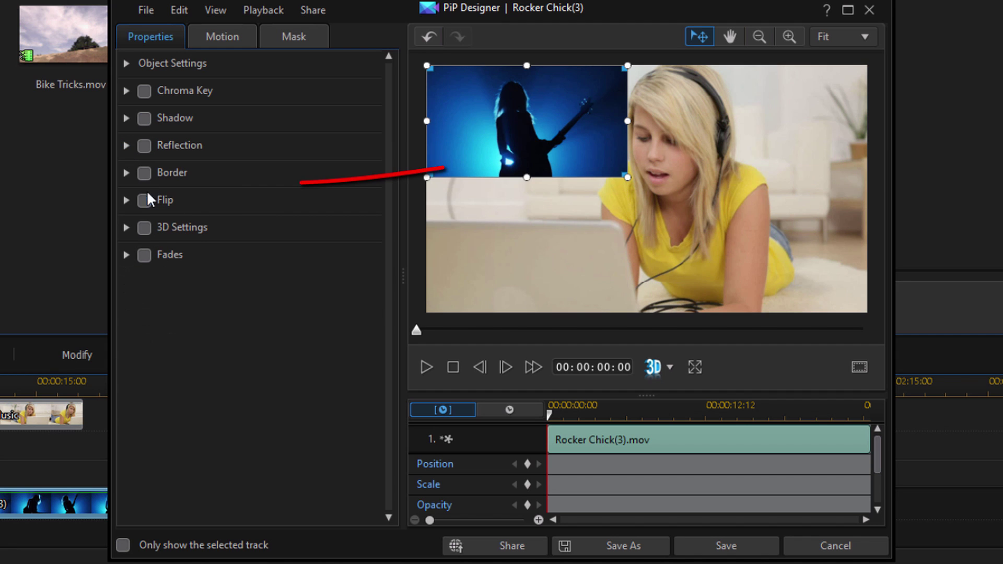
# - Move the clip back to the lower left of the video frame and enable a border, trying sizes 7 and 2 before settling on 3
pyautogui.click(126, 173)
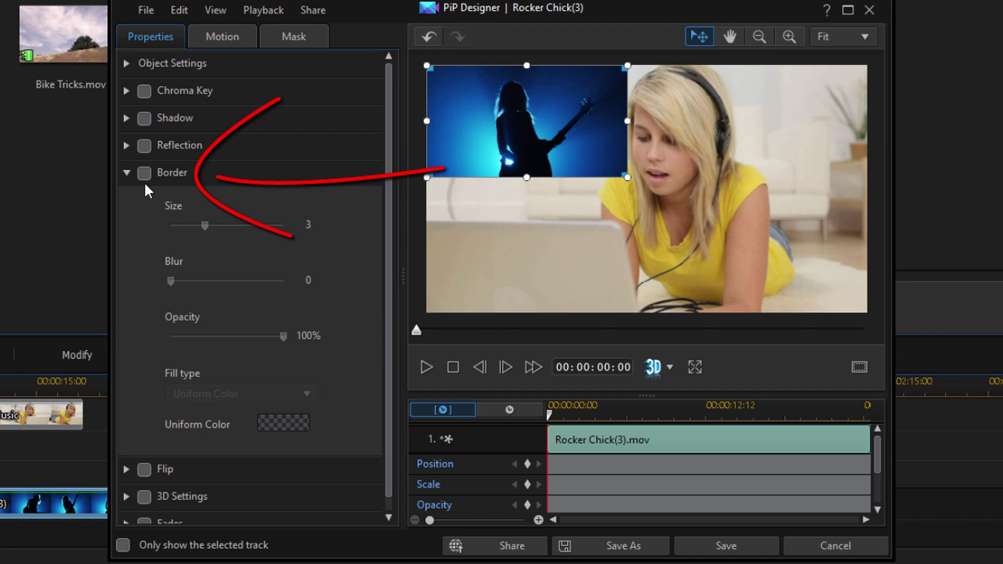
pyautogui.moveTo(555, 125)
pyautogui.mouseDown()
pyautogui.moveTo(558, 177)
pyautogui.moveTo(581, 222)
pyautogui.moveTo(574, 243)
pyautogui.mouseUp()
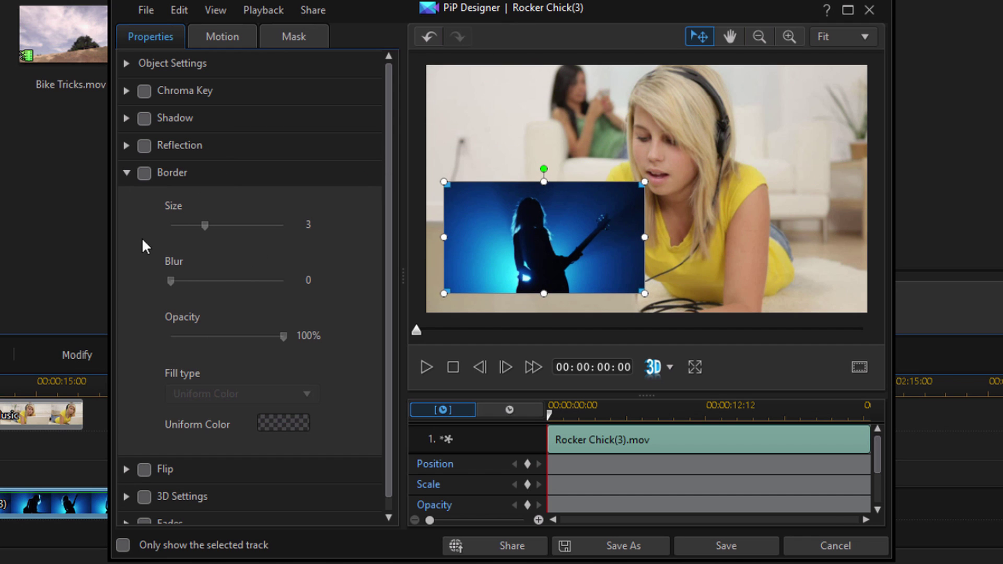
pyautogui.click(145, 174)
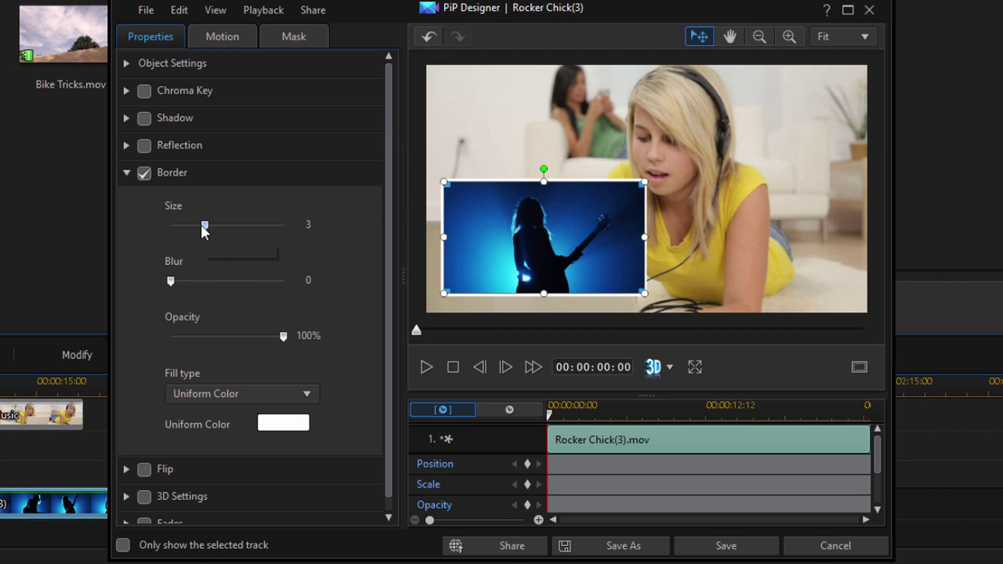
pyautogui.moveTo(205, 225); pyautogui.dragTo(250, 229)
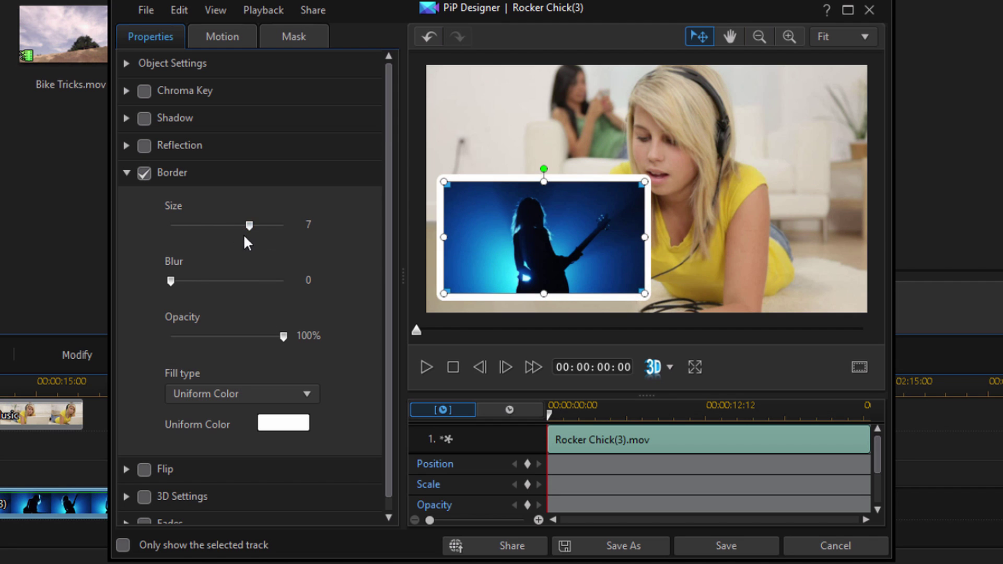
pyautogui.click(191, 225)
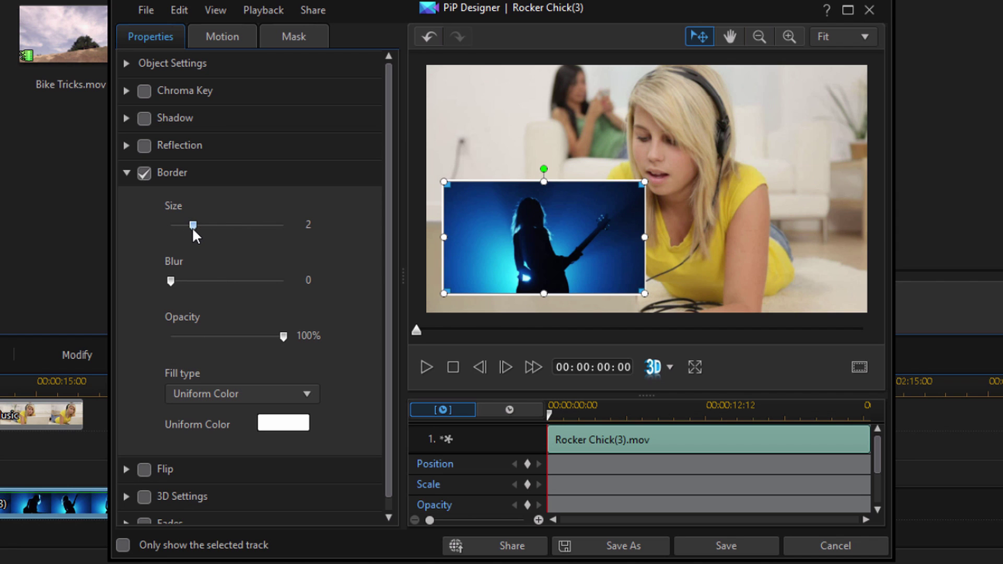
pyautogui.moveTo(198, 236); pyautogui.dragTo(204, 238)
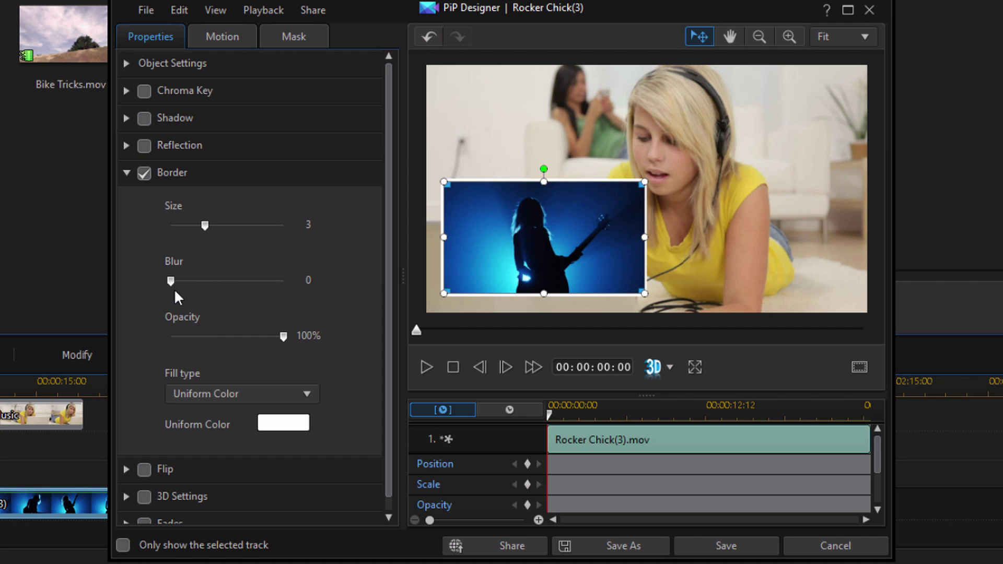
# - Try a border blur of 4 and an opacity of 51%, restoring blur to 0 and opacity to 100%
pyautogui.moveTo(169, 279); pyautogui.dragTo(221, 287)
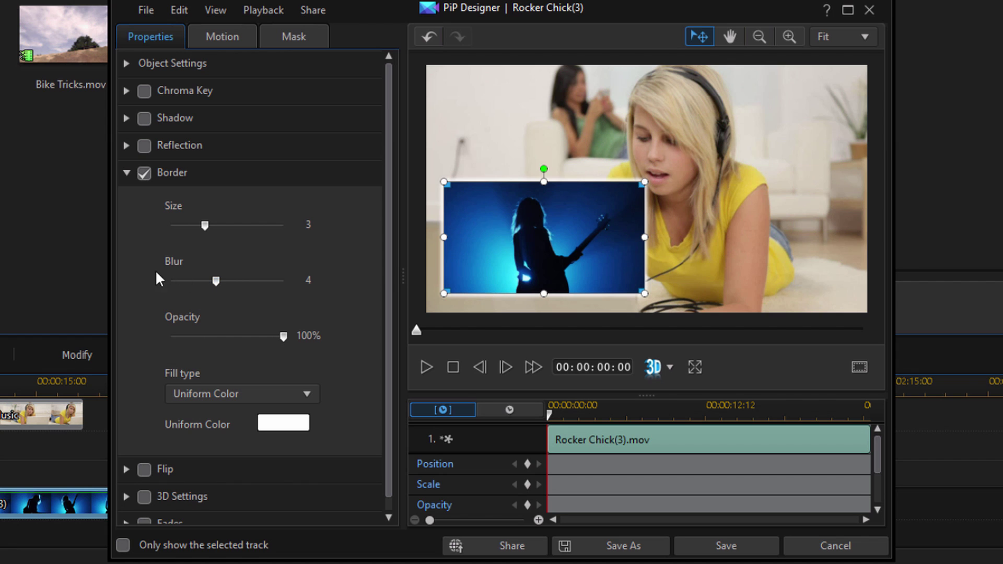
pyautogui.click(177, 282)
pyautogui.moveTo(180, 282); pyautogui.dragTo(167, 280)
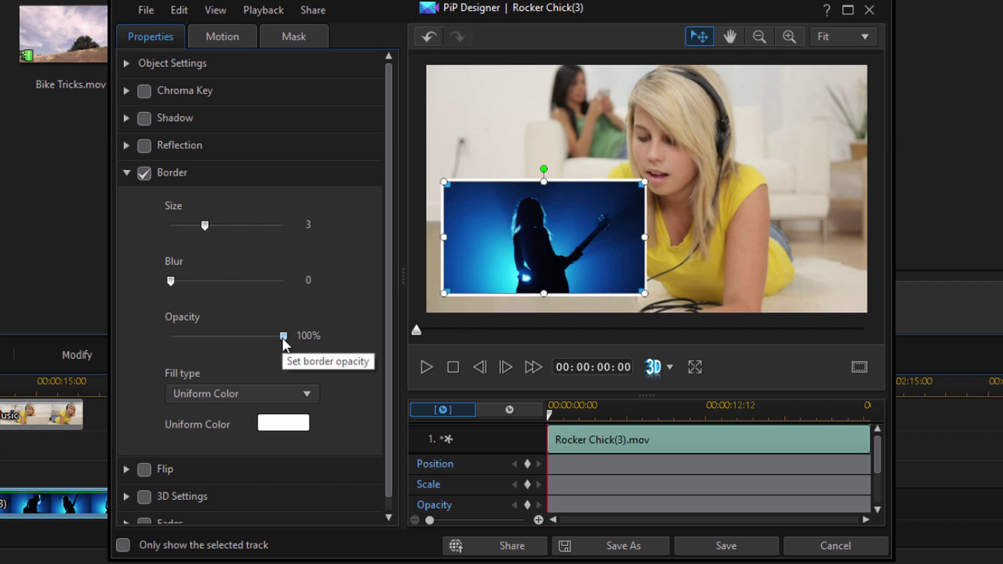
pyautogui.click(228, 337)
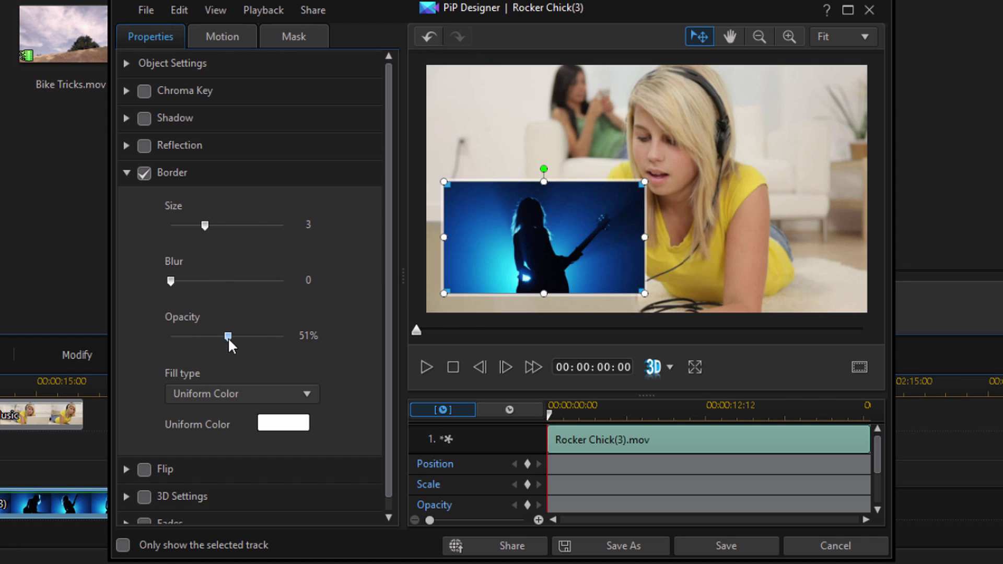
pyautogui.click(283, 336)
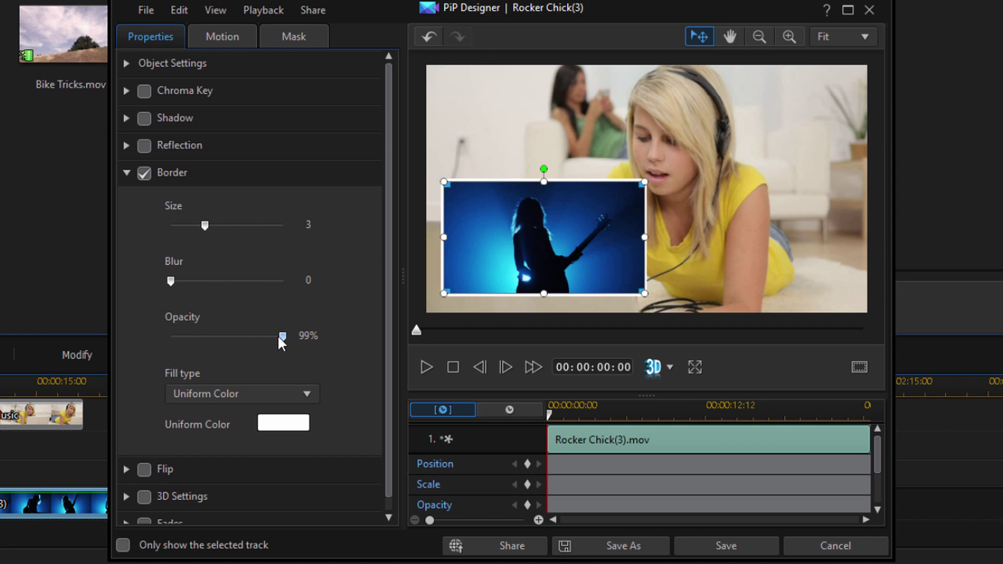
pyautogui.moveTo(282, 337); pyautogui.dragTo(293, 339)
# - Review the border's fill types and set the fill to 4 Color Gradient
pyautogui.click(309, 400)
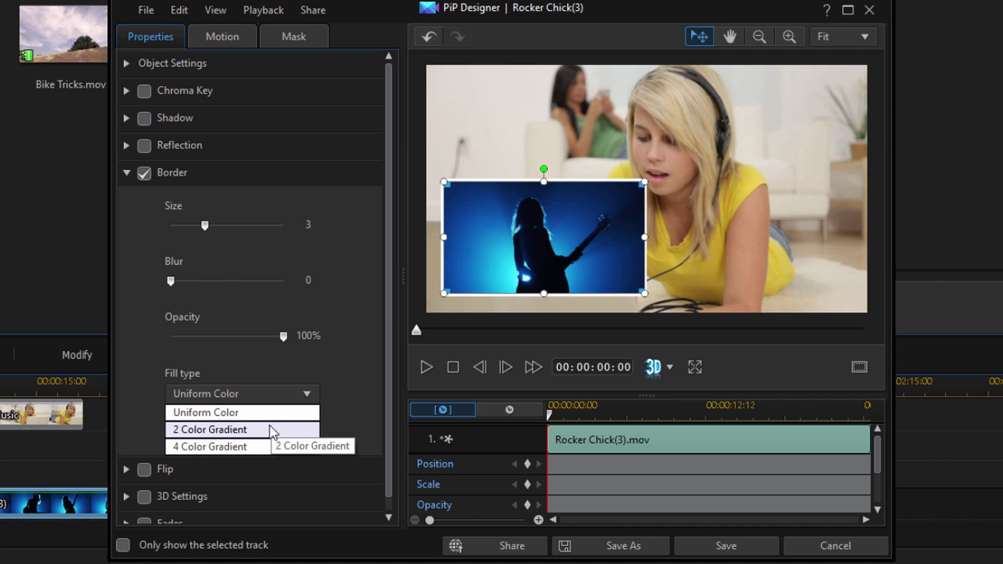
pyautogui.click(358, 413)
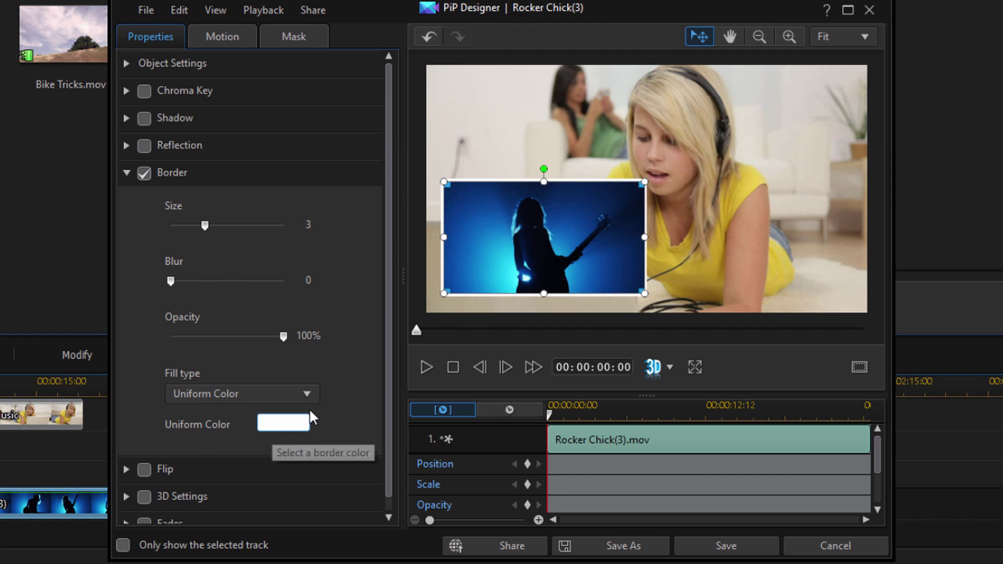
pyautogui.click(305, 395)
pyautogui.click(236, 446)
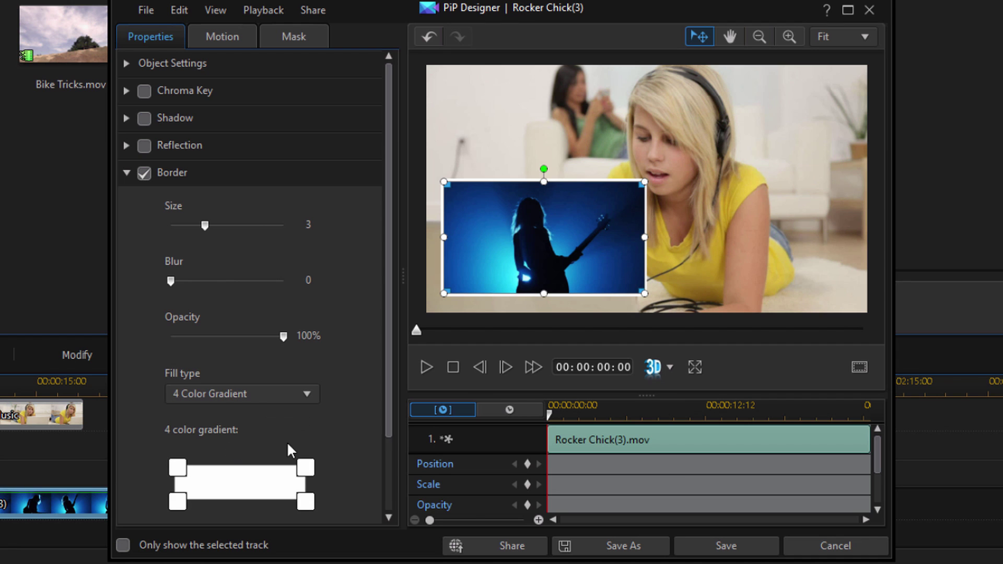
pyautogui.scroll(-2, 381, 408)
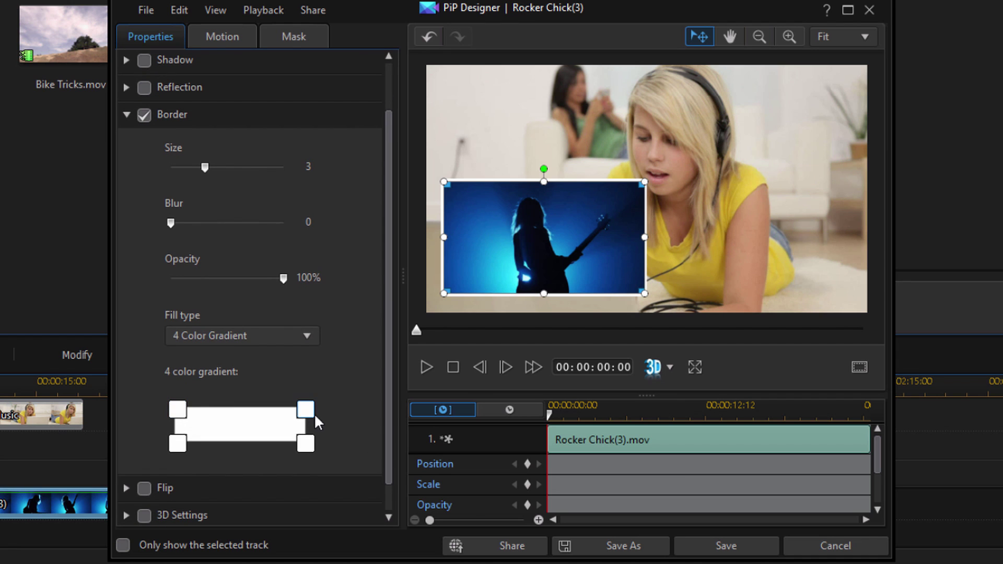
# - Return the border's fill type to Uniform Color and turn the border off
pyautogui.click(306, 335)
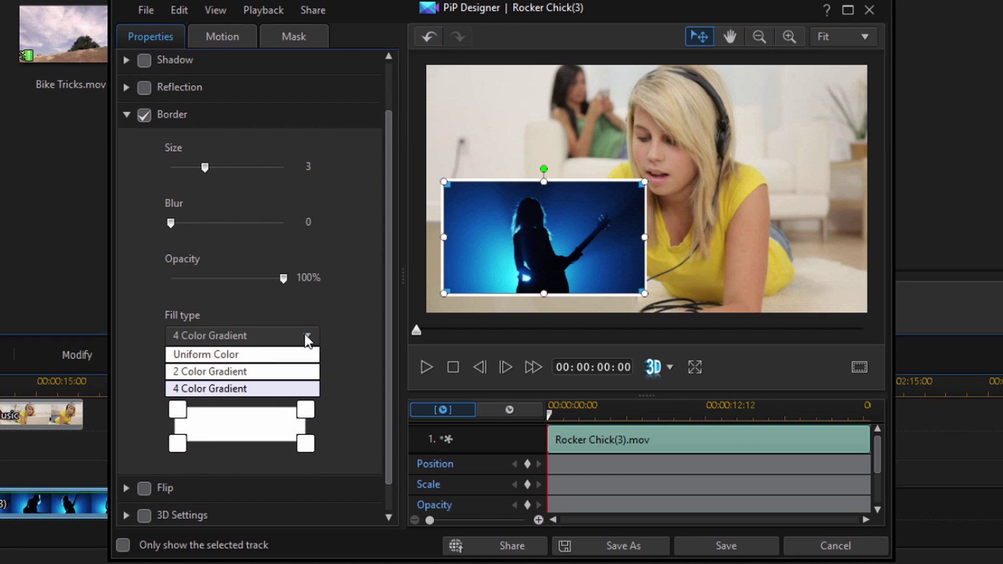
pyautogui.click(234, 355)
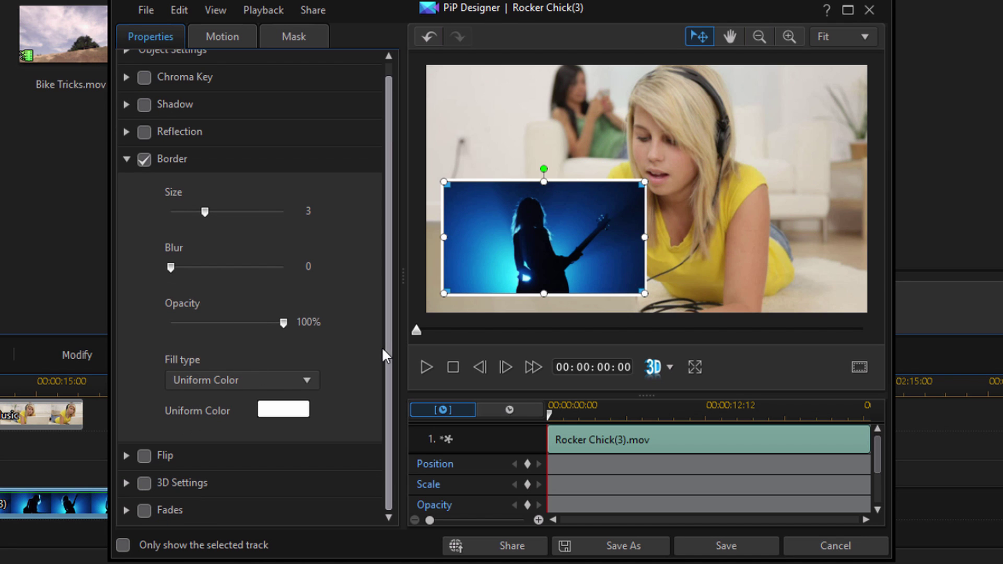
pyautogui.click(144, 159)
pyautogui.click(125, 159)
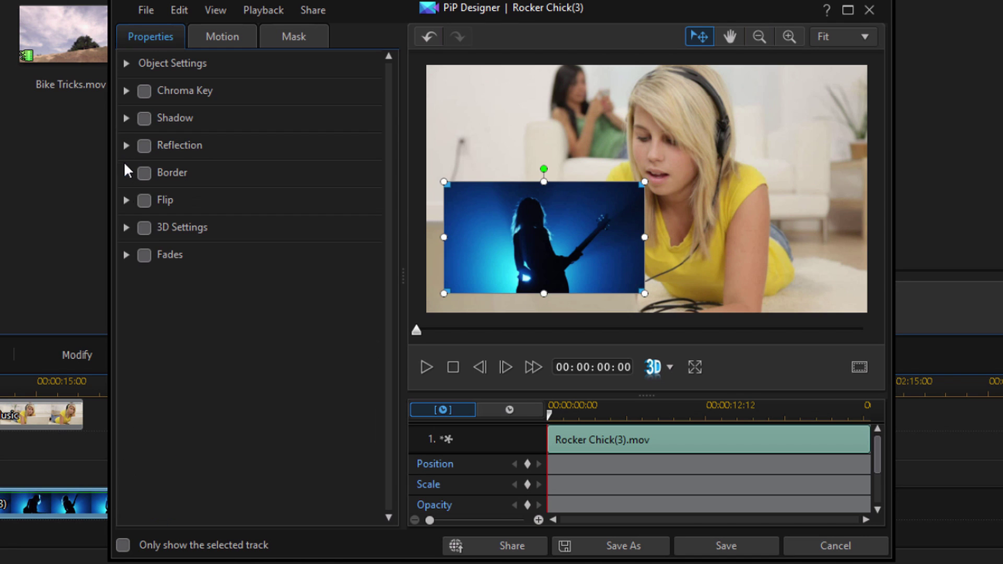
# - Enable Flip on the clip with the Upside down option
pyautogui.click(126, 200)
pyautogui.click(144, 200)
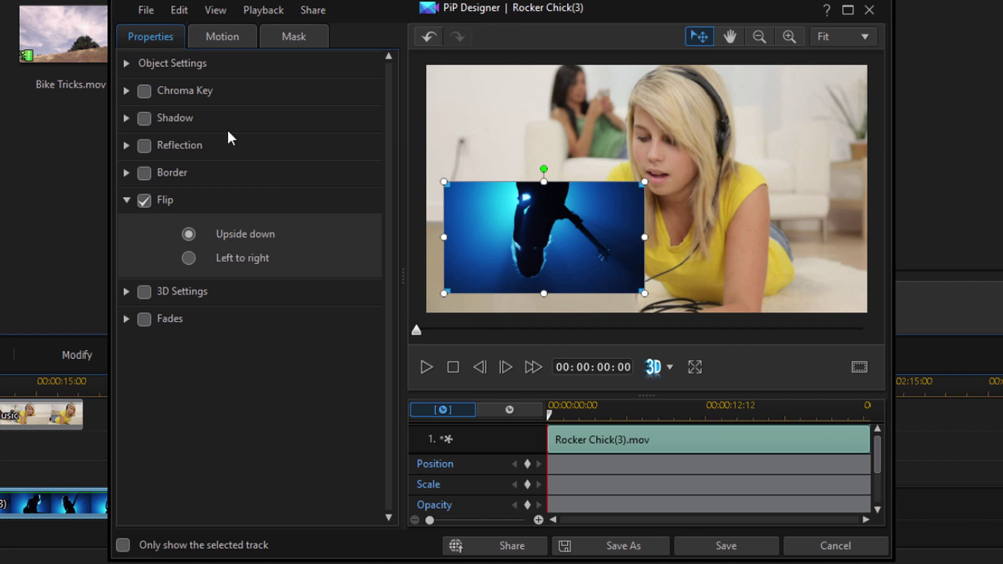
# - Enlarge the flipped clip to a scale of about 1.001 and center it over the video frame
pyautogui.click(131, 72)
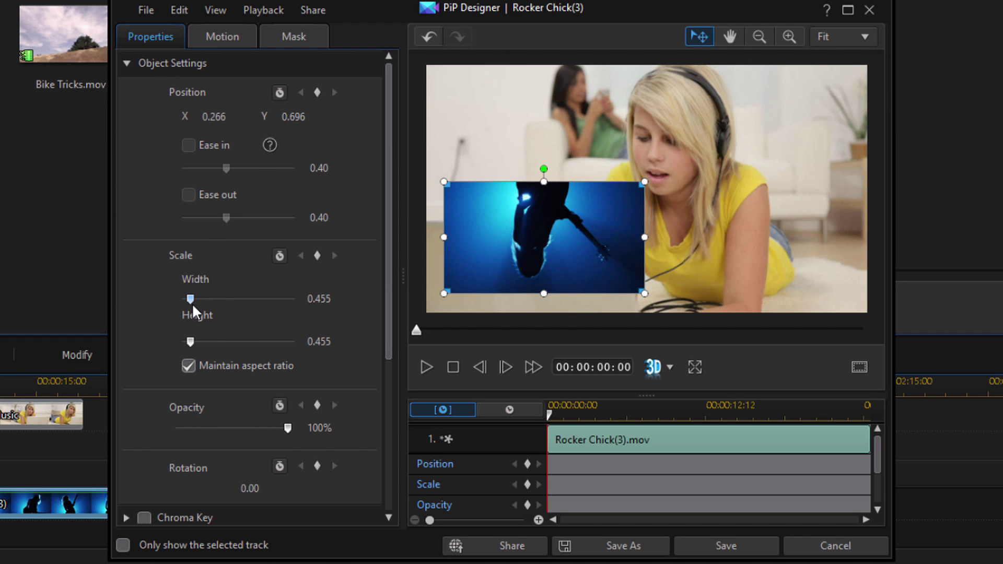
pyautogui.moveTo(189, 298)
pyautogui.mouseDown()
pyautogui.moveTo(211, 303)
pyautogui.moveTo(200, 309)
pyautogui.mouseUp()
pyautogui.moveTo(522, 252); pyautogui.dragTo(687, 195)
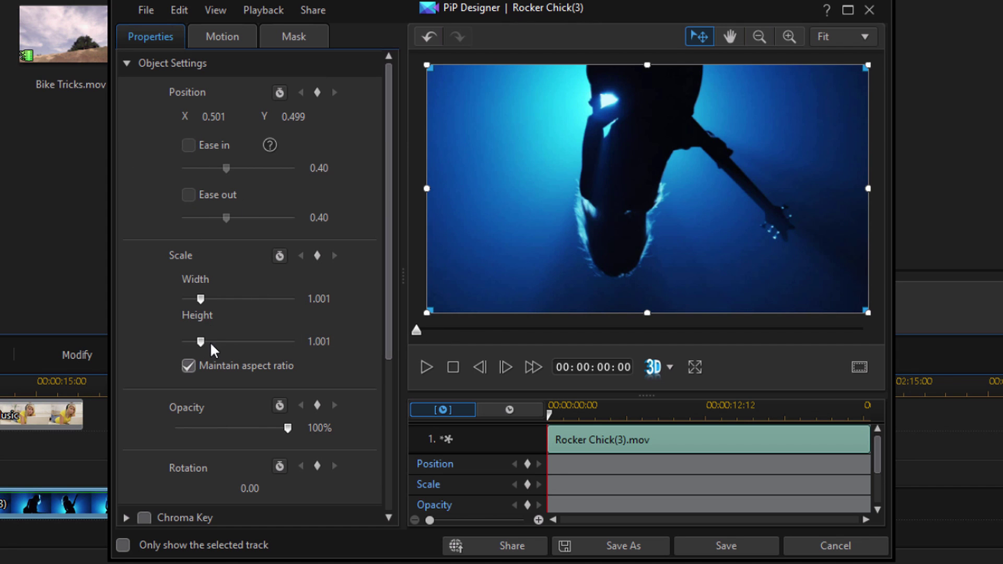
# - Shrink the clip to a scale of about 0.41 and place it at the frame's lower left, about X 0.245, Y 0.762
pyautogui.moveTo(202, 340); pyautogui.dragTo(187, 341)
pyautogui.moveTo(655, 185); pyautogui.dragTo(541, 250)
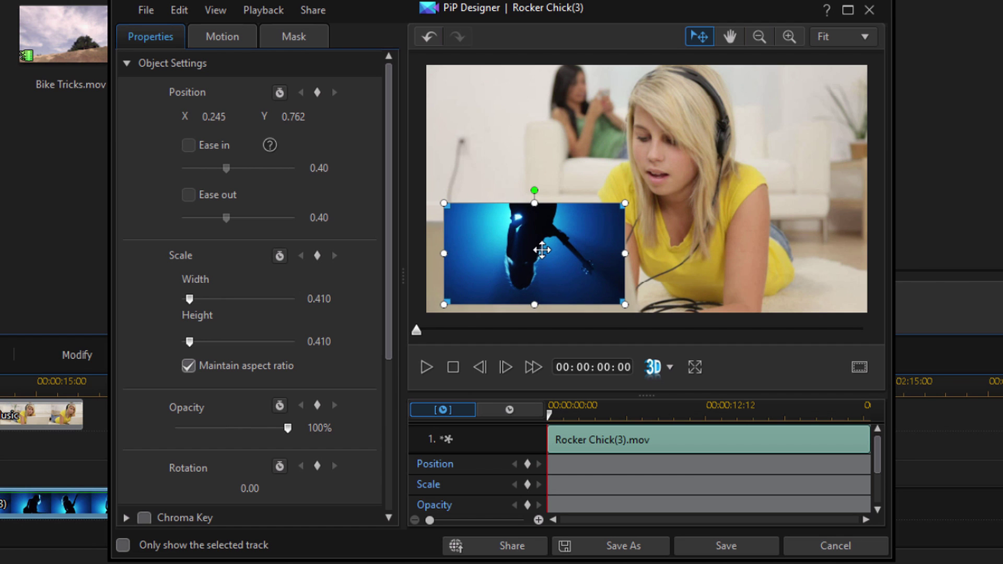
pyautogui.click(127, 64)
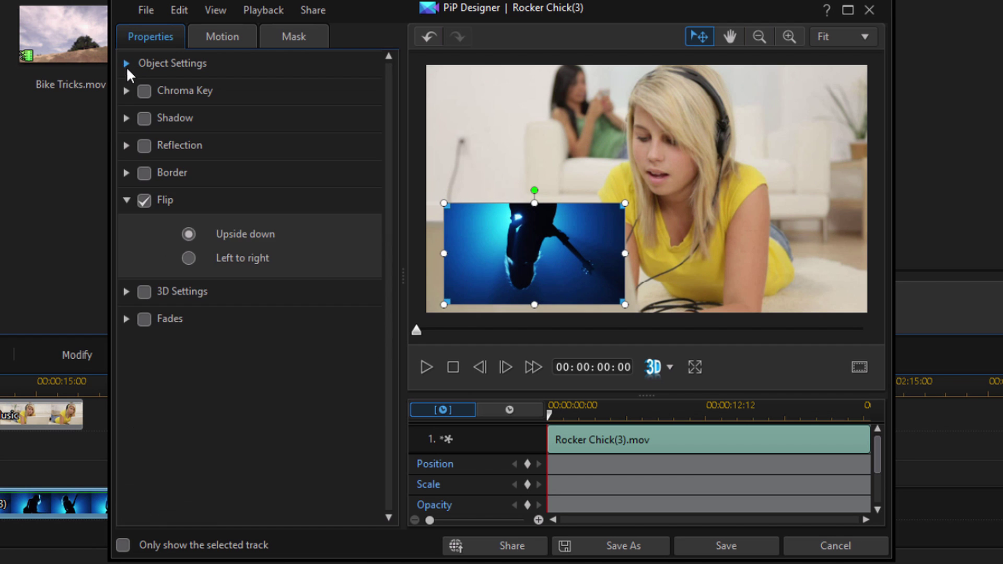
# - Flip the clip left to right, switching Flip off and on again to compare, and reselect Left to right
pyautogui.click(188, 259)
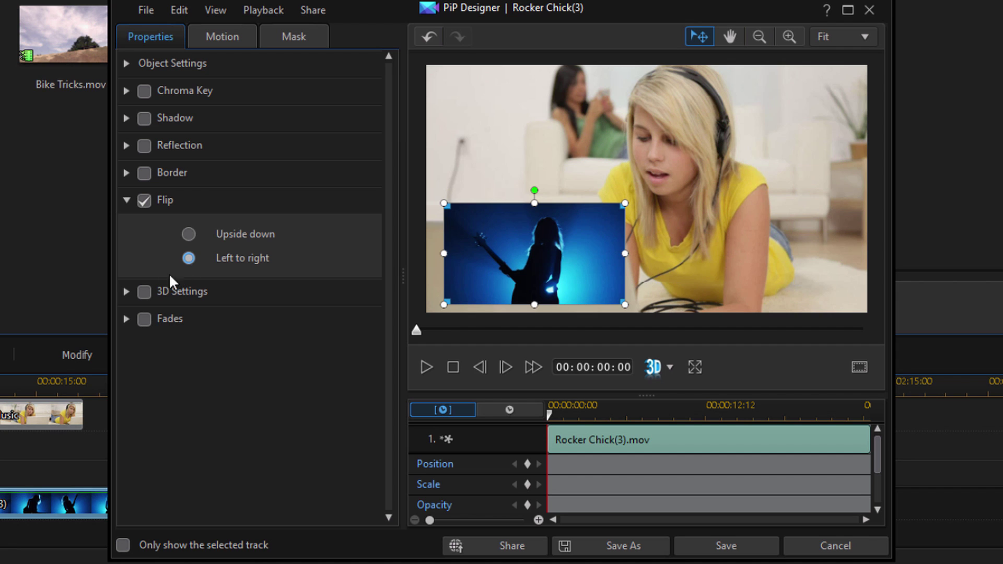
pyautogui.click(145, 200)
pyautogui.click(146, 200)
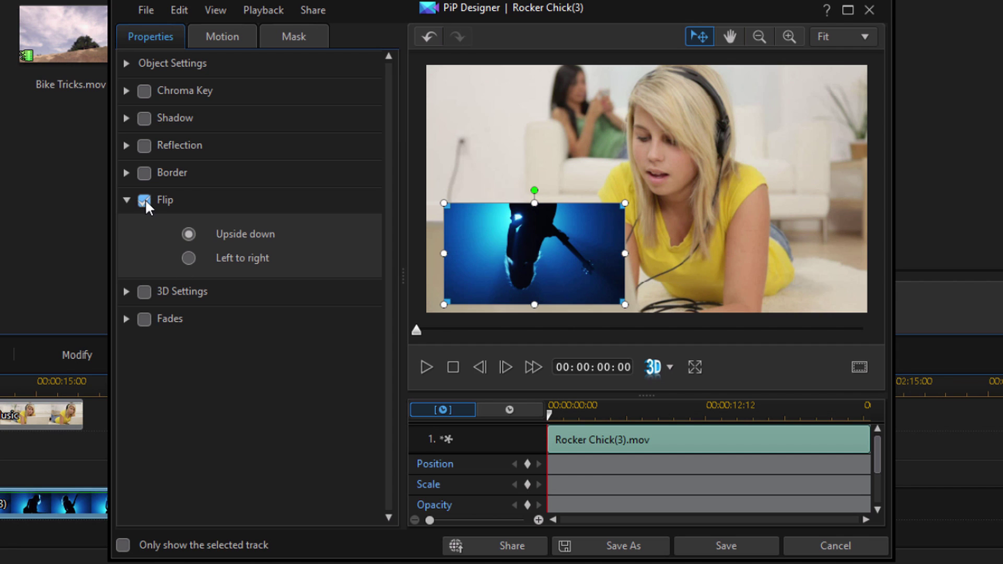
pyautogui.click(188, 258)
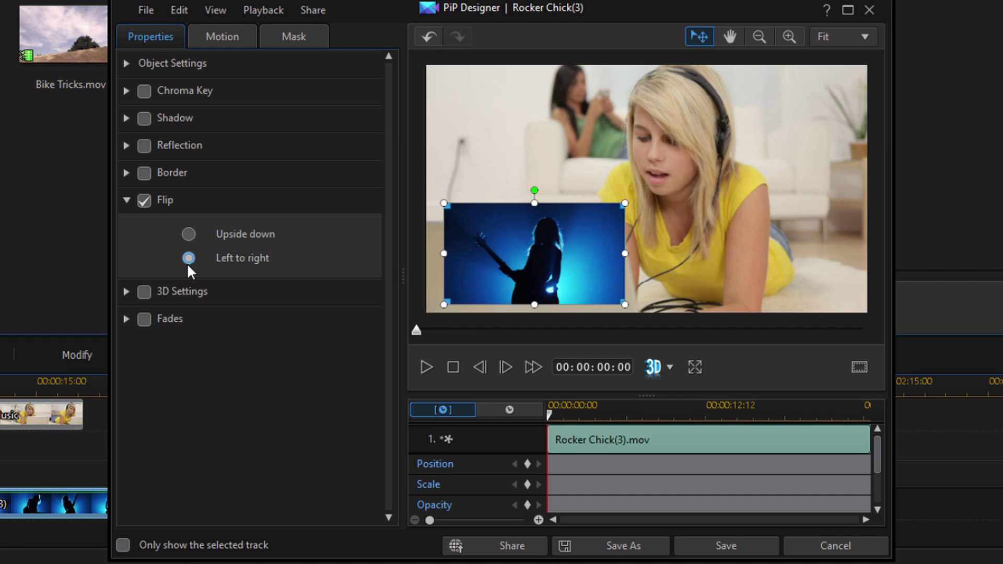
# - Turn off Flip on the overlay clip and collapse its settings
pyautogui.click(145, 201)
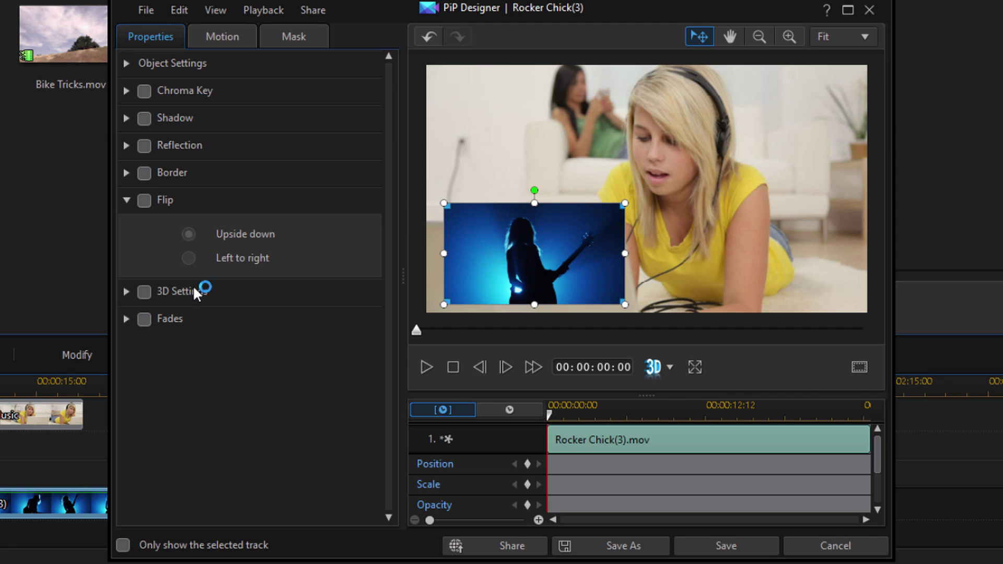
pyautogui.click(127, 200)
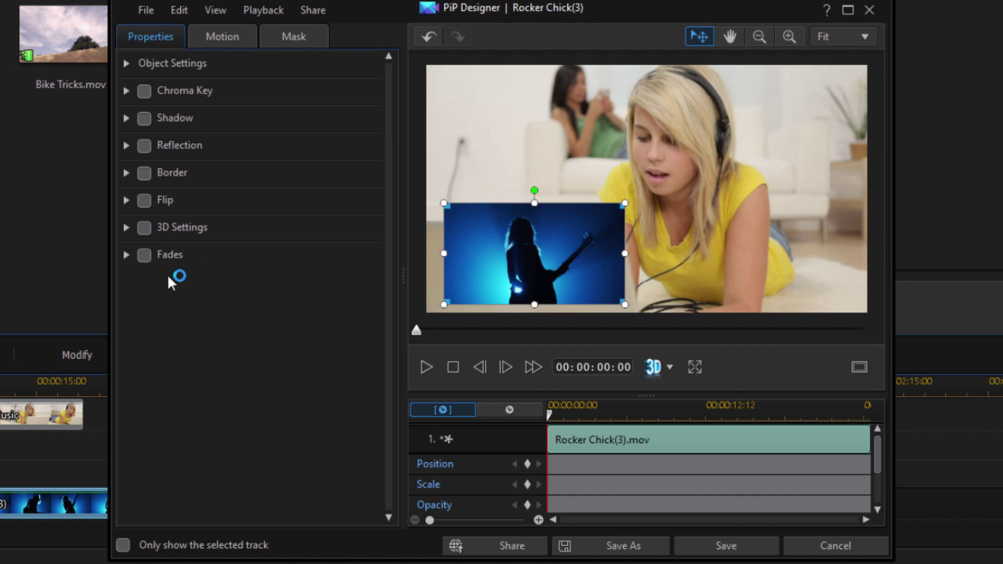
# - Try 3D Settings on the clip with a depth of -30, and switch them off again
pyautogui.click(127, 228)
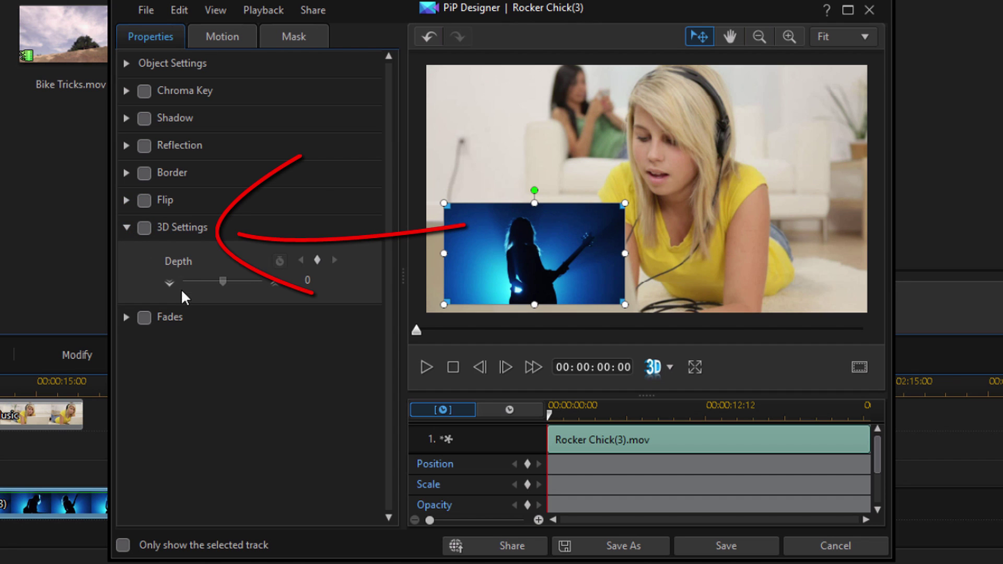
pyautogui.click(144, 228)
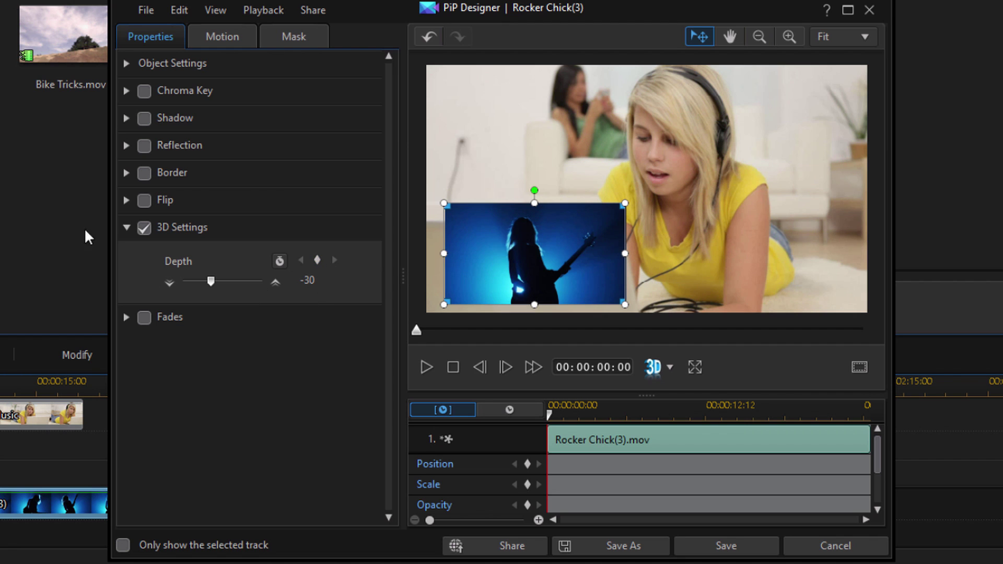
pyautogui.click(143, 228)
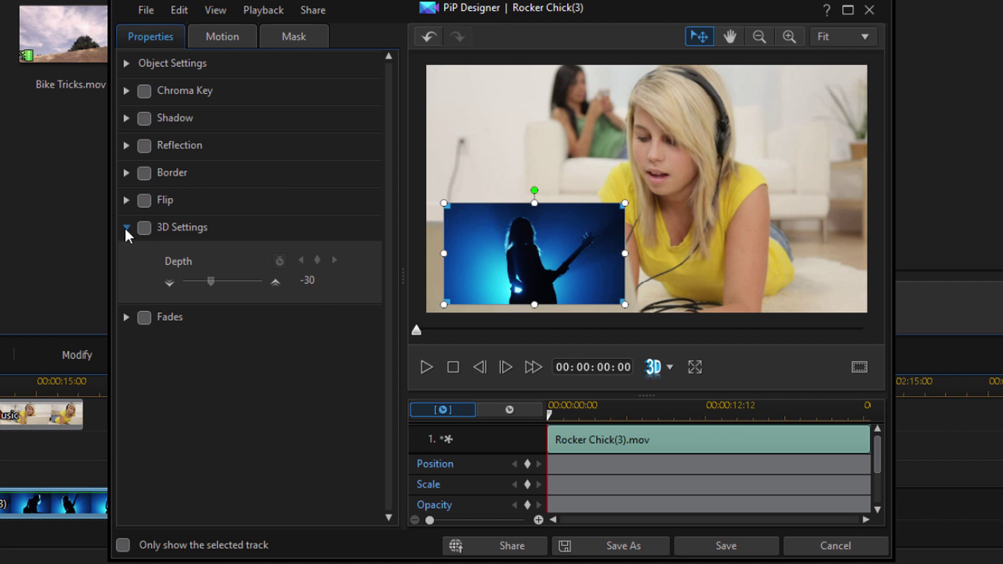
pyautogui.click(125, 227)
# - Enable Fades on the clip with fade-in and preview the opening of the clip
pyautogui.click(128, 255)
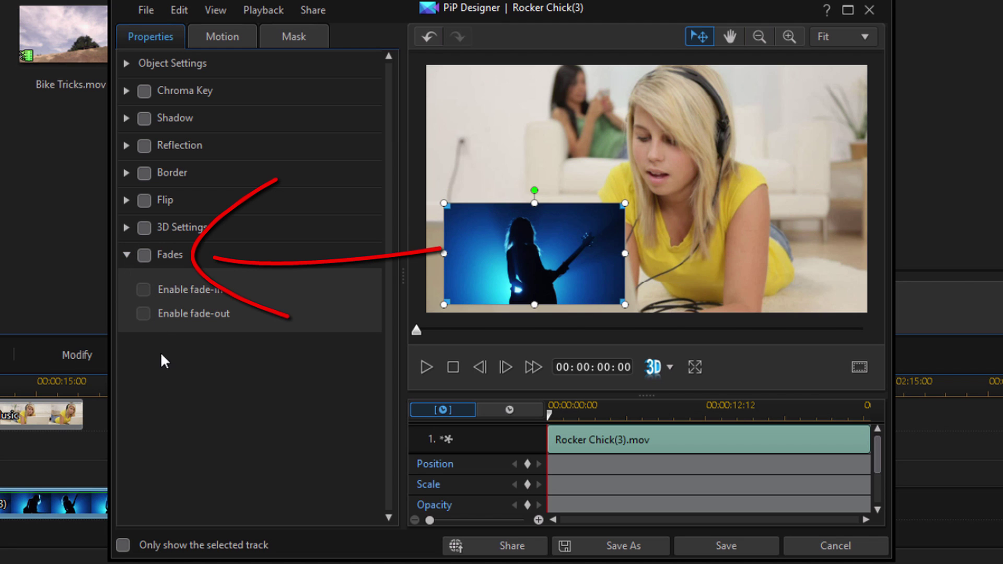
pyautogui.click(144, 255)
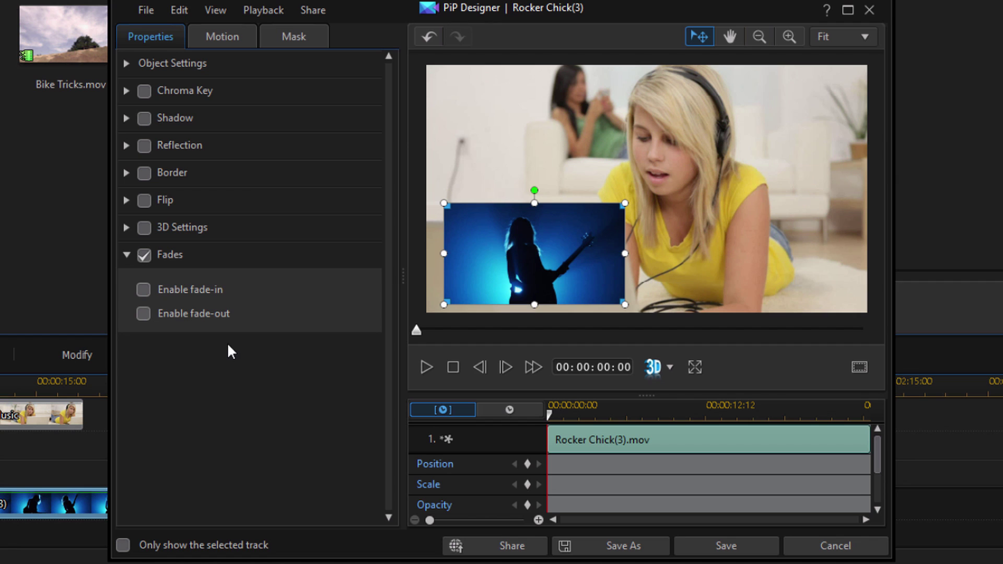
pyautogui.click(144, 290)
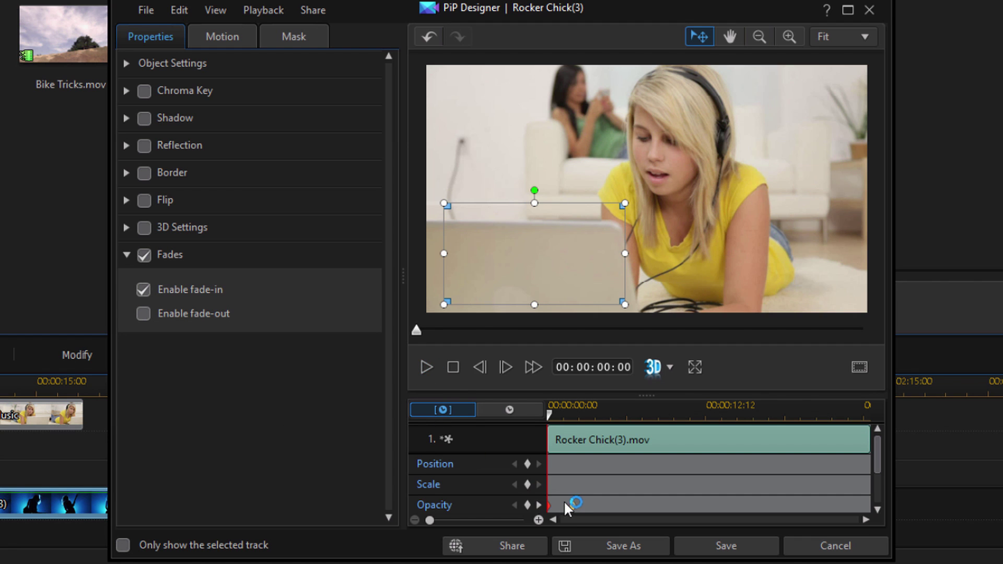
pyautogui.click(424, 368)
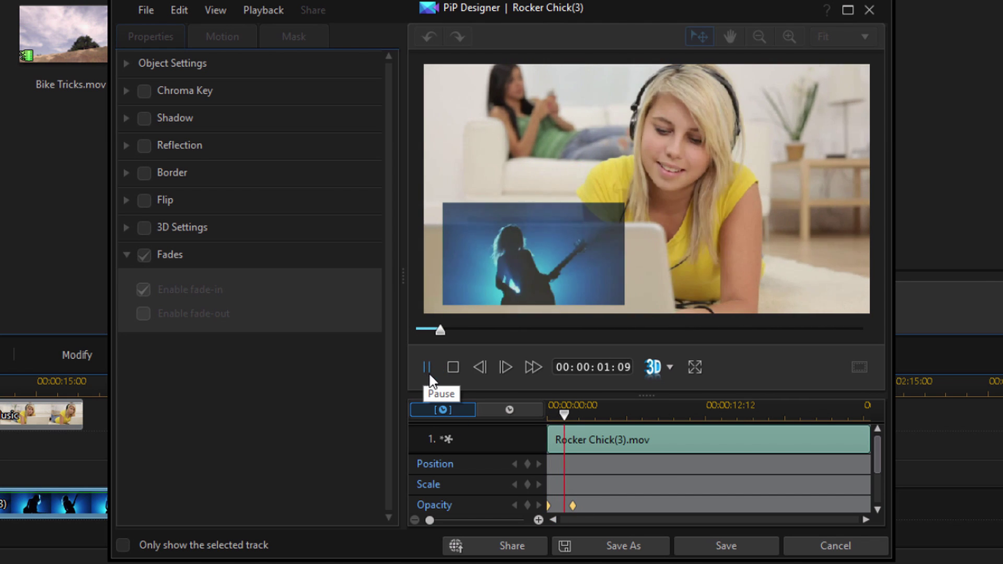
pyautogui.click(428, 367)
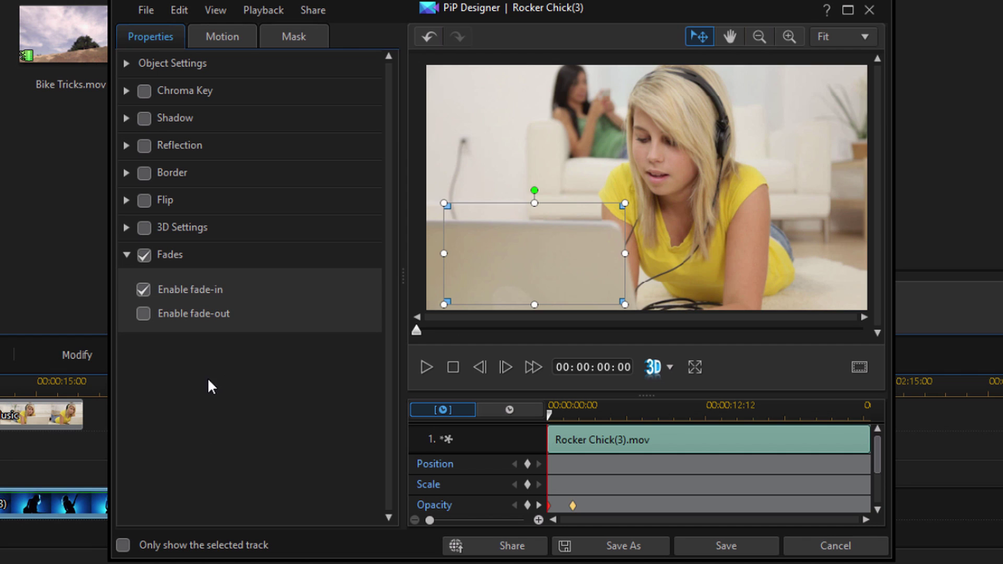
# - Switch fade-out on and off, turn off fade-in, and disable Fades for the clip
pyautogui.click(143, 314)
pyautogui.click(143, 315)
pyautogui.click(143, 293)
pyautogui.click(142, 259)
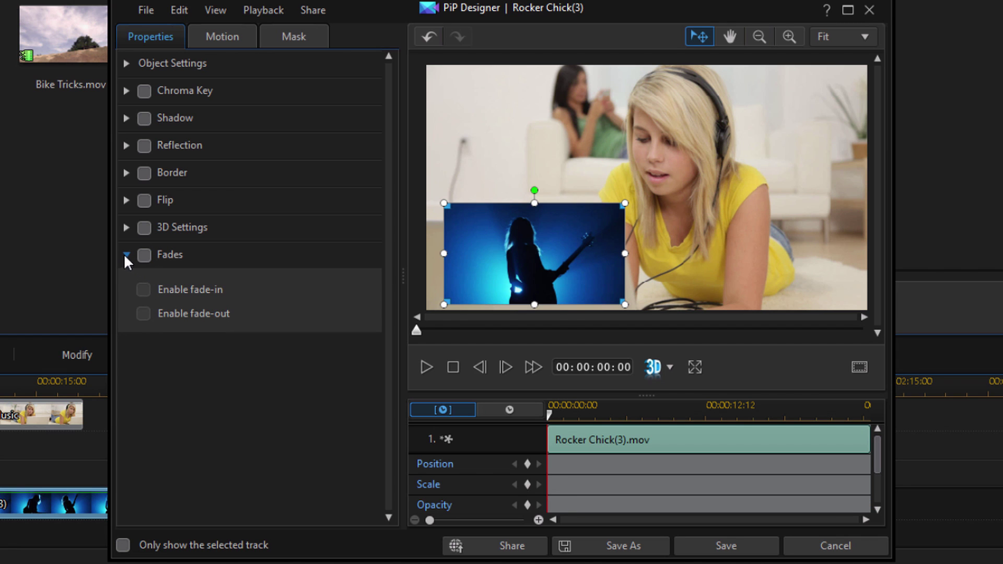
pyautogui.click(125, 256)
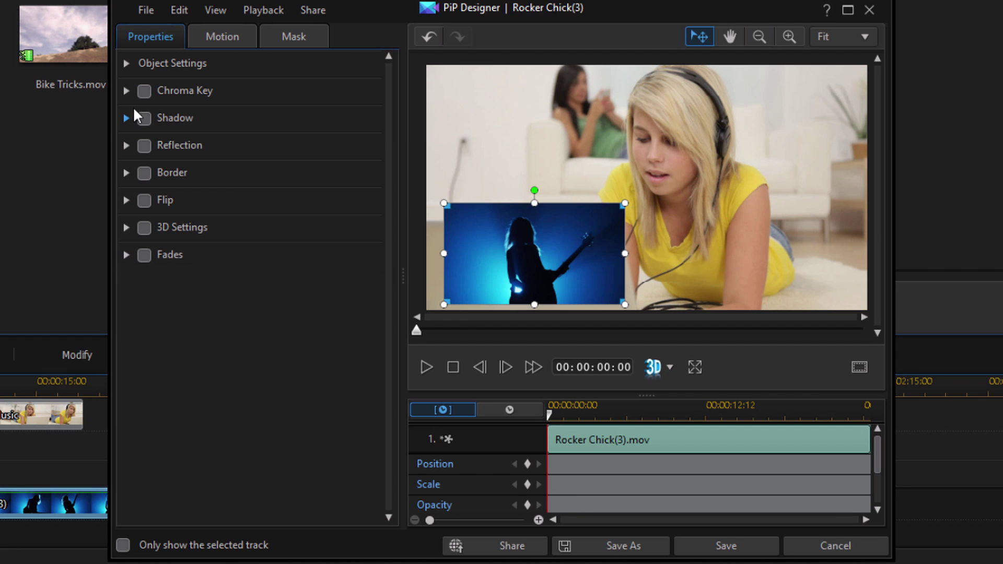
# - Look through the motion path presets, choose the no-path preset, and save the changes made to the current path and opacity keyframes
pyautogui.click(229, 37)
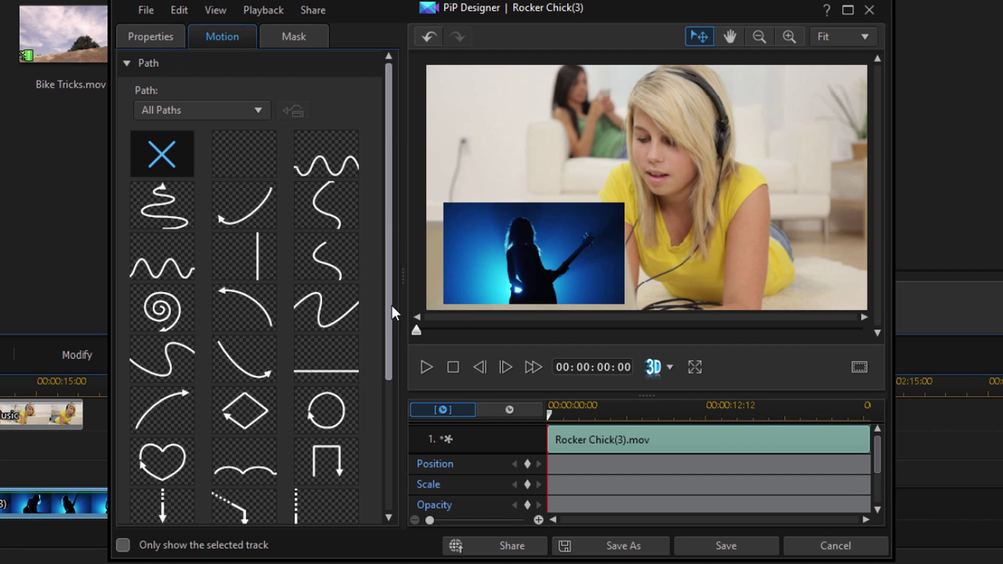
pyautogui.moveTo(387, 299); pyautogui.dragTo(394, 466)
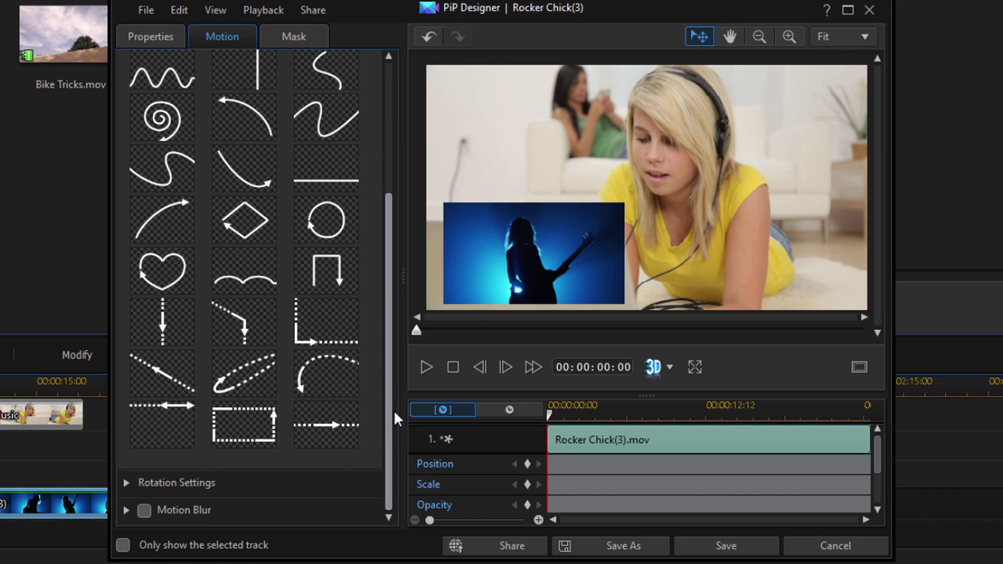
pyautogui.moveTo(387, 422); pyautogui.dragTo(396, 262)
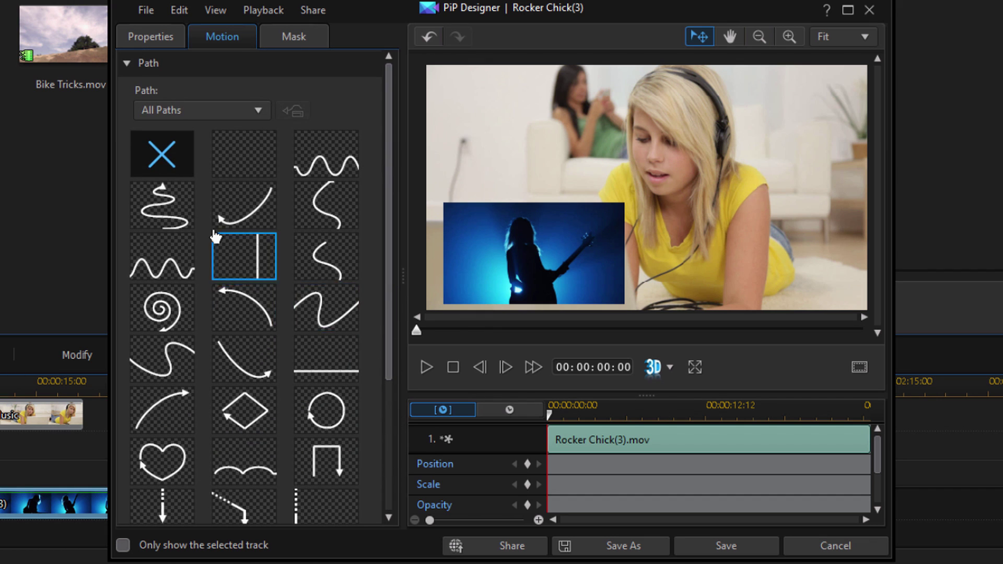
pyautogui.click(171, 168)
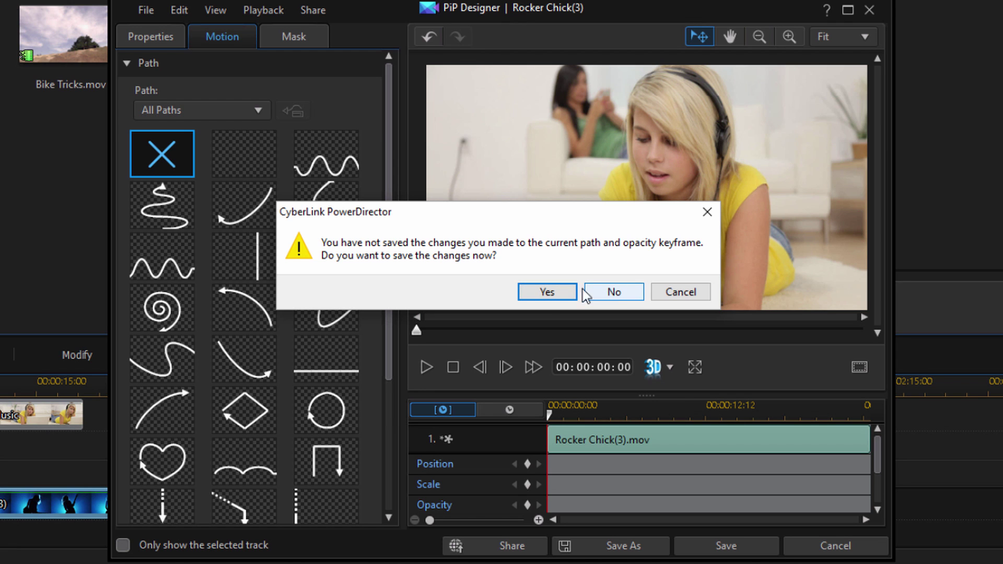
pyautogui.click(545, 294)
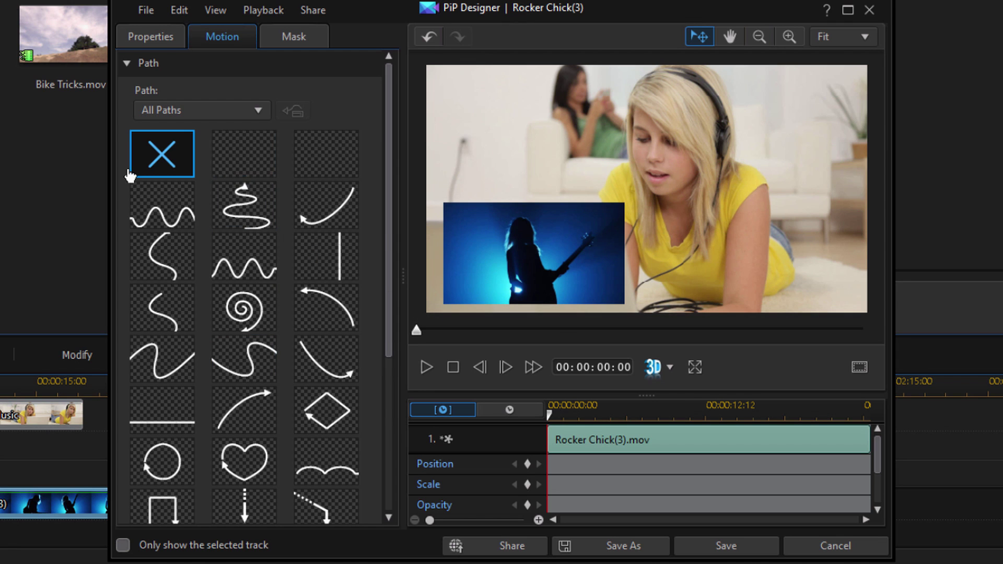
# - Try the winding upward motion path on the clip, preview its movement, and return the playhead to the start
pyautogui.click(245, 208)
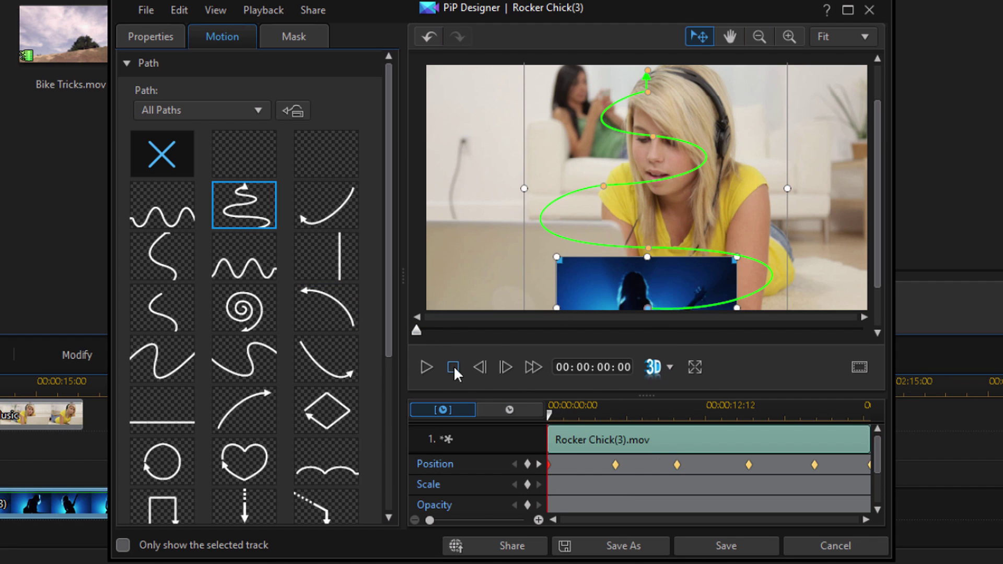
pyautogui.click(427, 367)
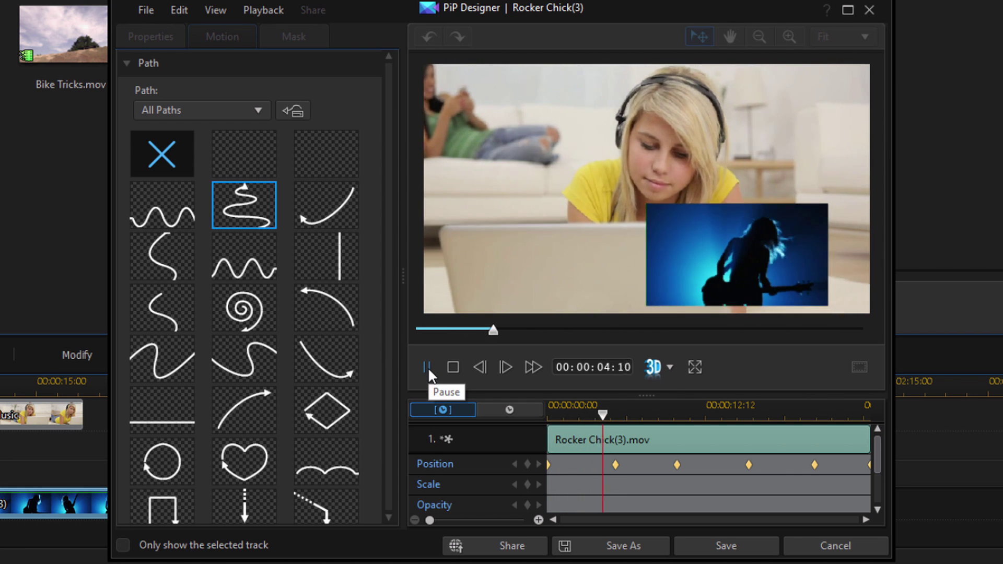
pyautogui.click(428, 368)
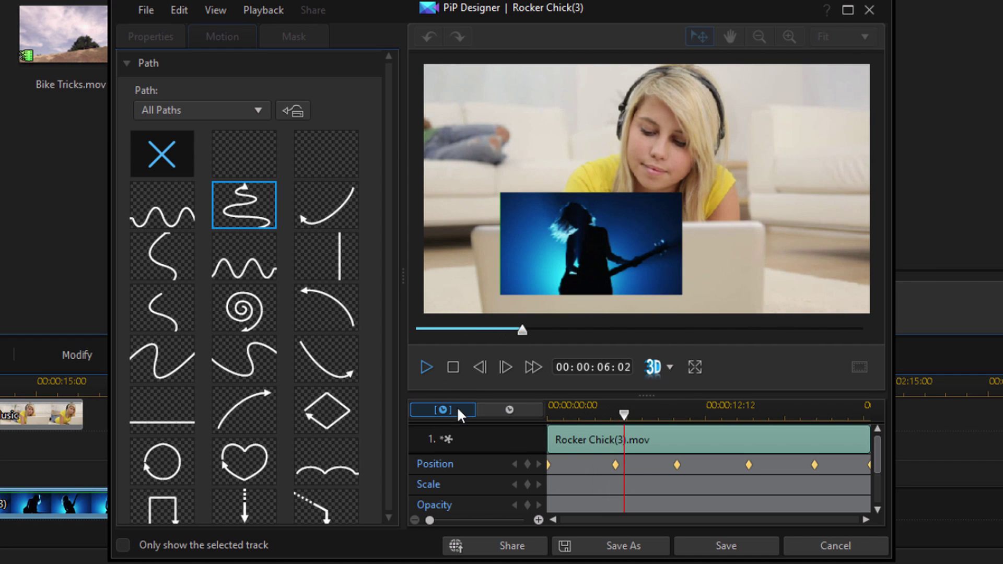
pyautogui.moveTo(632, 411); pyautogui.dragTo(519, 416)
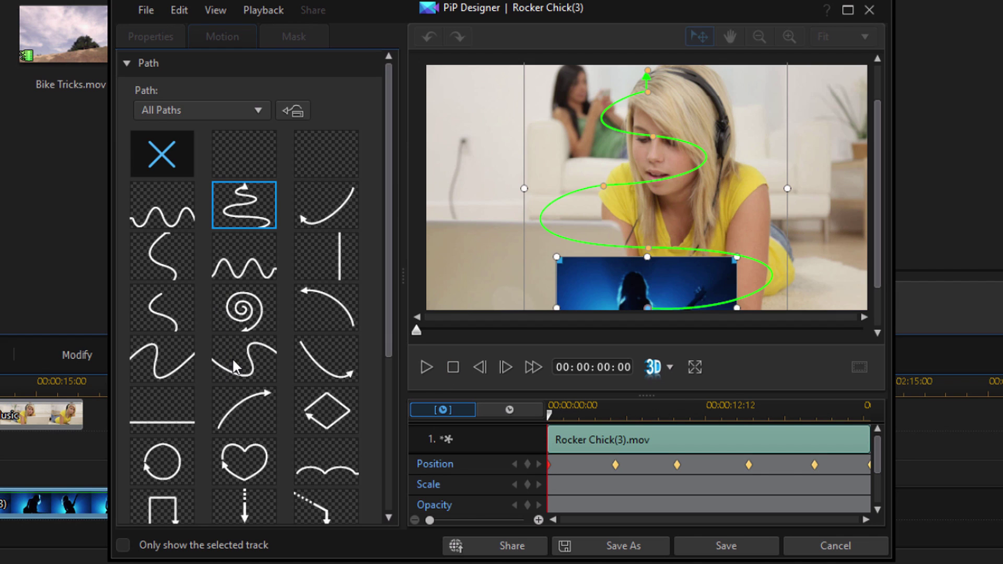
# - Apply the straight horizontal motion path to the clip and move the path up to around the middle of the frame
pyautogui.click(166, 412)
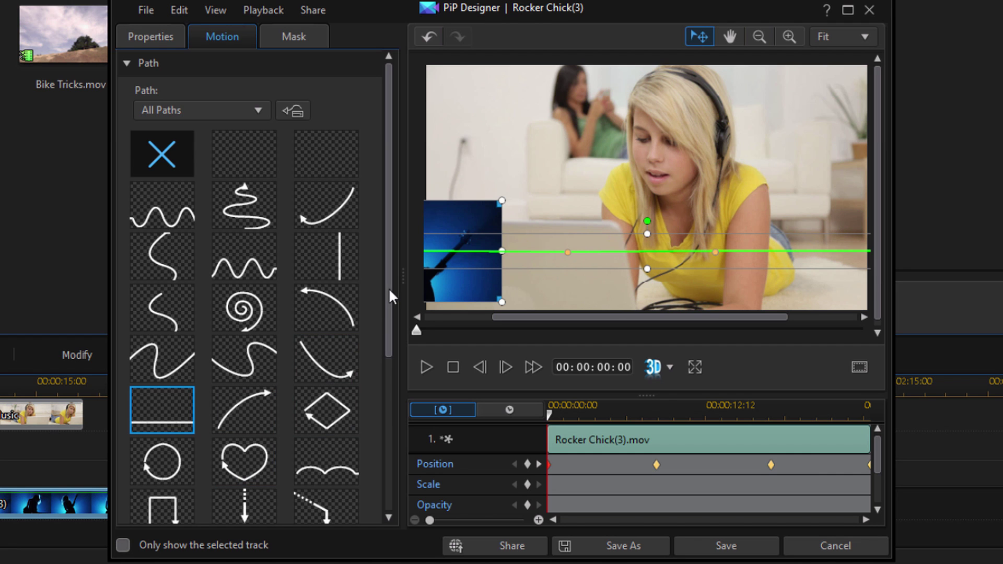
pyautogui.moveTo(387, 293); pyautogui.dragTo(397, 192)
pyautogui.moveTo(621, 233); pyautogui.dragTo(622, 174)
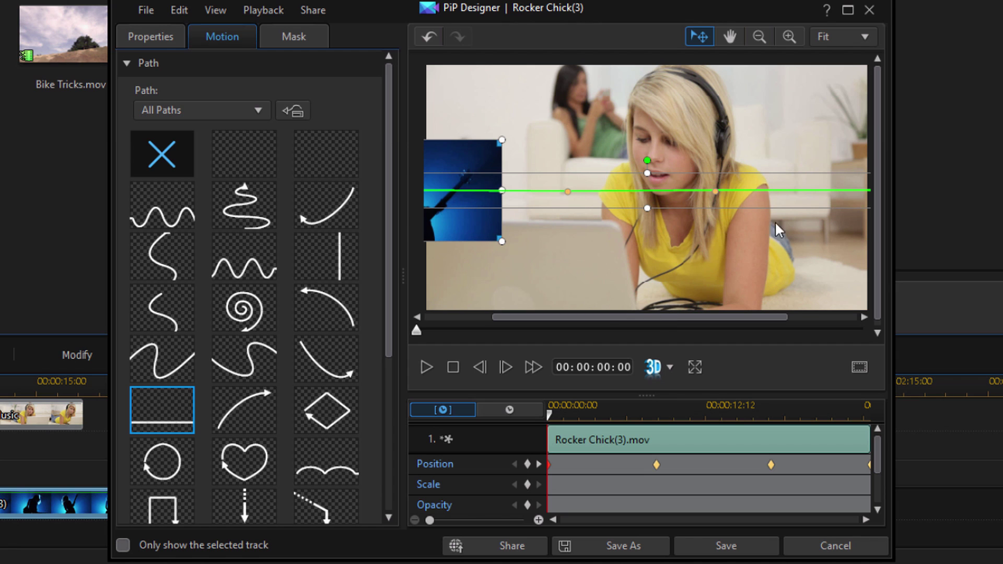
# - Shorten the horizontal path from its right end and shift it right so that it starts inside the frame's left edge
pyautogui.moveTo(575, 316); pyautogui.dragTo(610, 316)
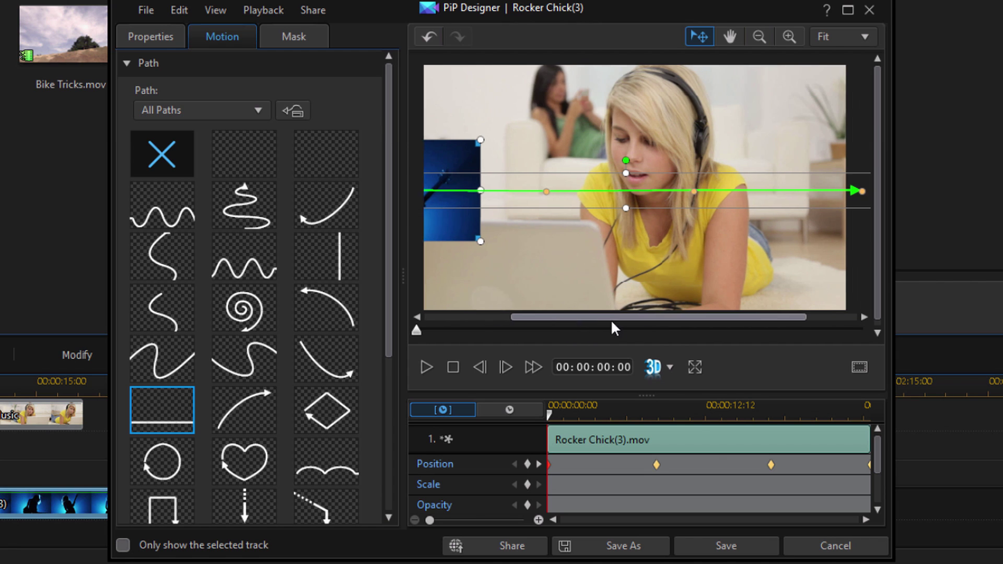
pyautogui.click(654, 330)
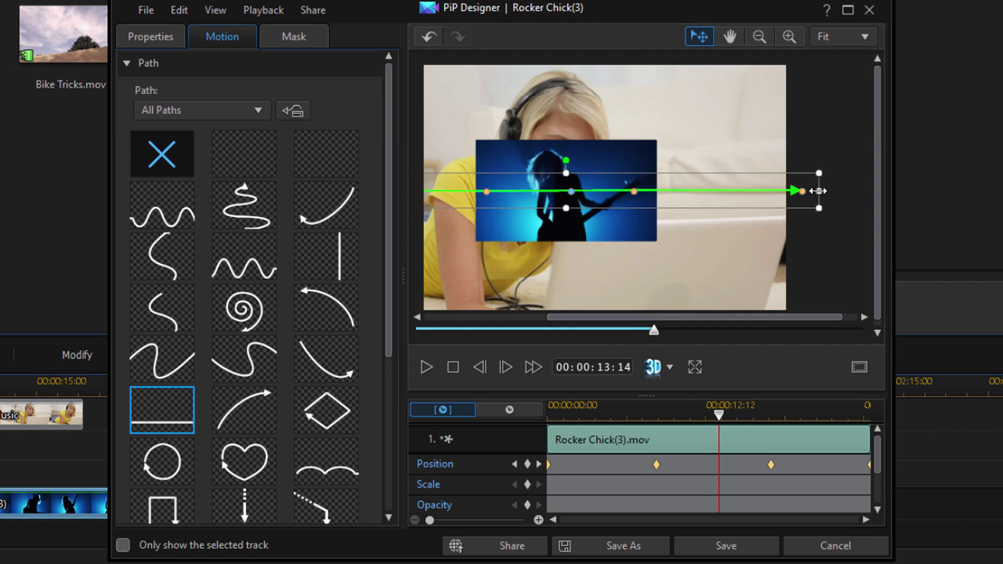
pyautogui.moveTo(818, 191); pyautogui.dragTo(797, 192)
pyautogui.moveTo(726, 199); pyautogui.dragTo(739, 191)
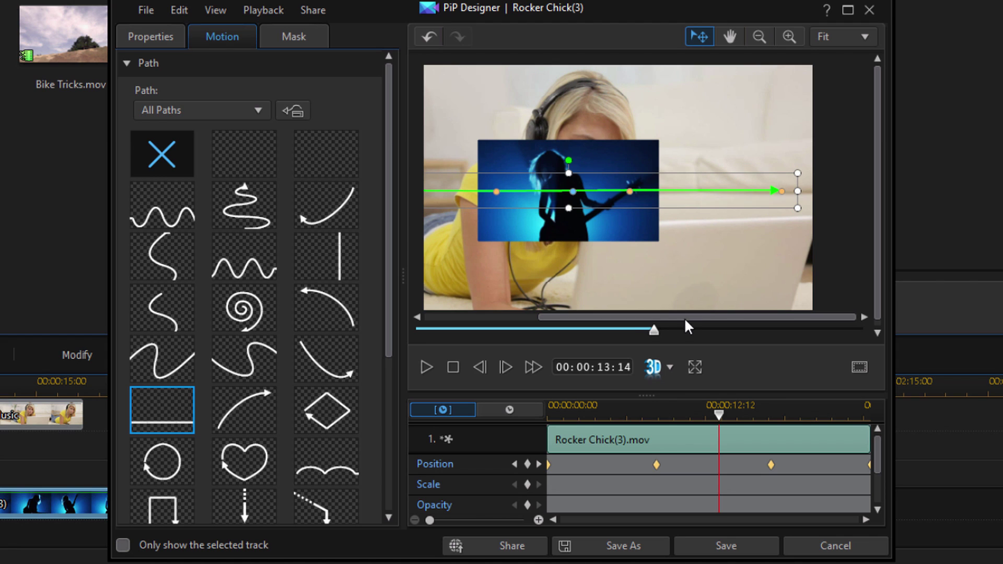
pyautogui.moveTo(625, 317); pyautogui.dragTo(459, 319)
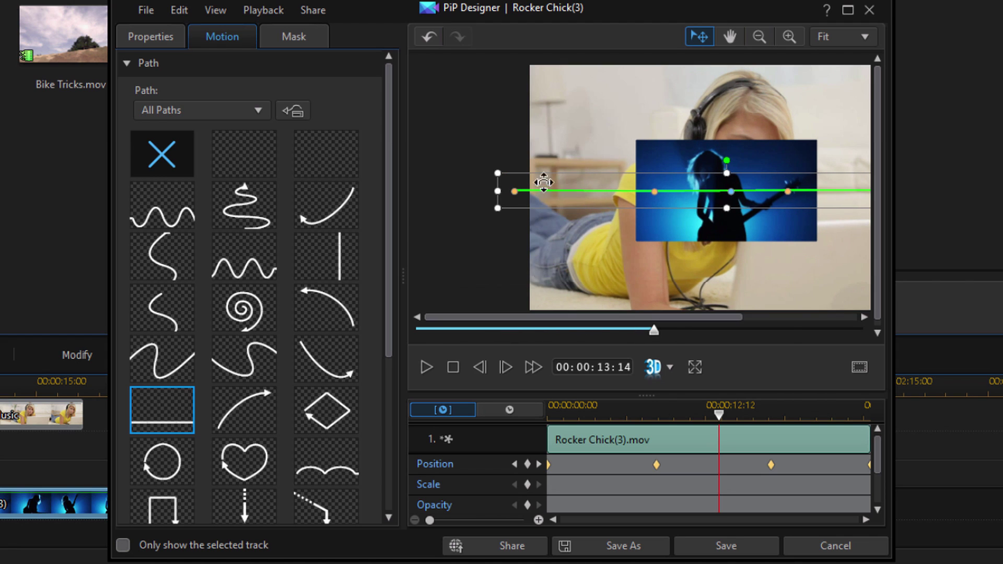
pyautogui.moveTo(504, 191); pyautogui.dragTo(563, 185)
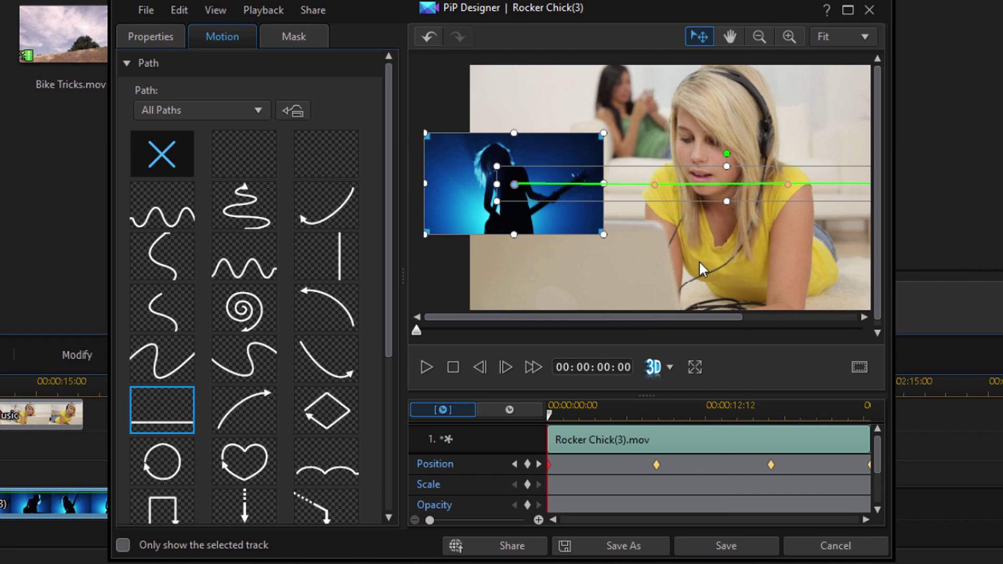
pyautogui.moveTo(668, 319); pyautogui.dragTo(697, 324)
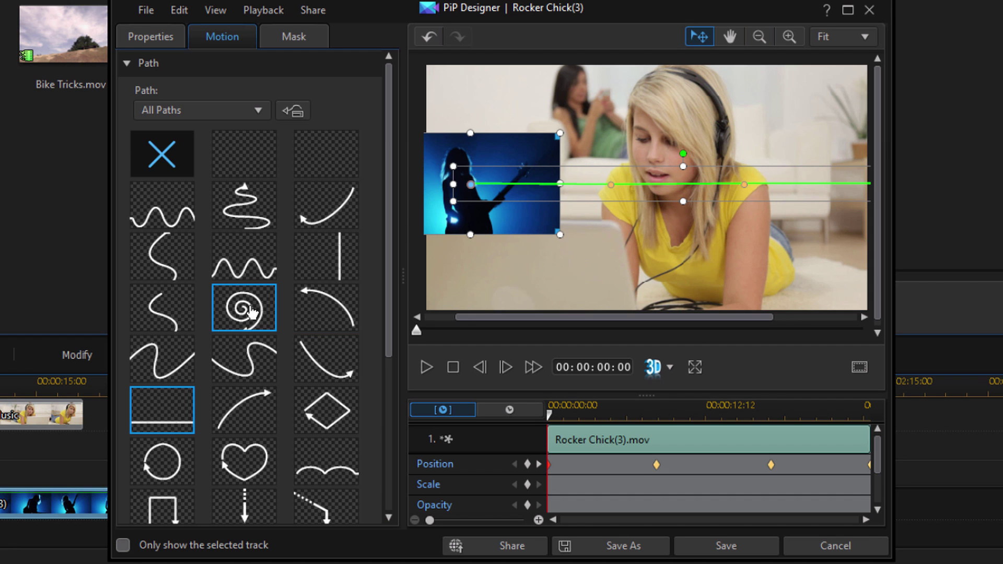
# - Review the full list of motion path presets available for the clip
pyautogui.moveTo(387, 267); pyautogui.dragTo(396, 196)
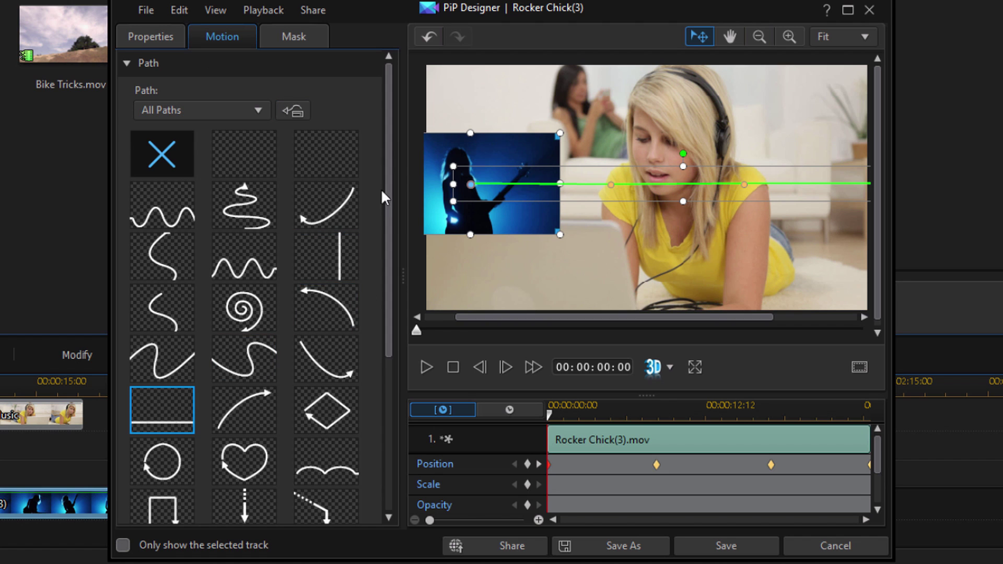
pyautogui.moveTo(388, 206); pyautogui.dragTo(378, 371)
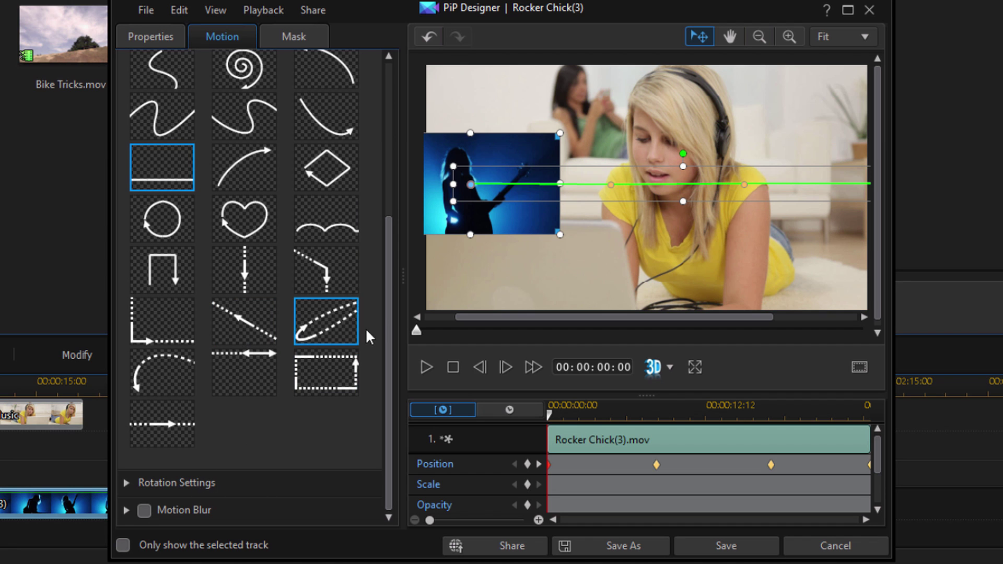
pyautogui.scroll(1, 387, 306)
pyautogui.moveTo(390, 303); pyautogui.dragTo(403, 161)
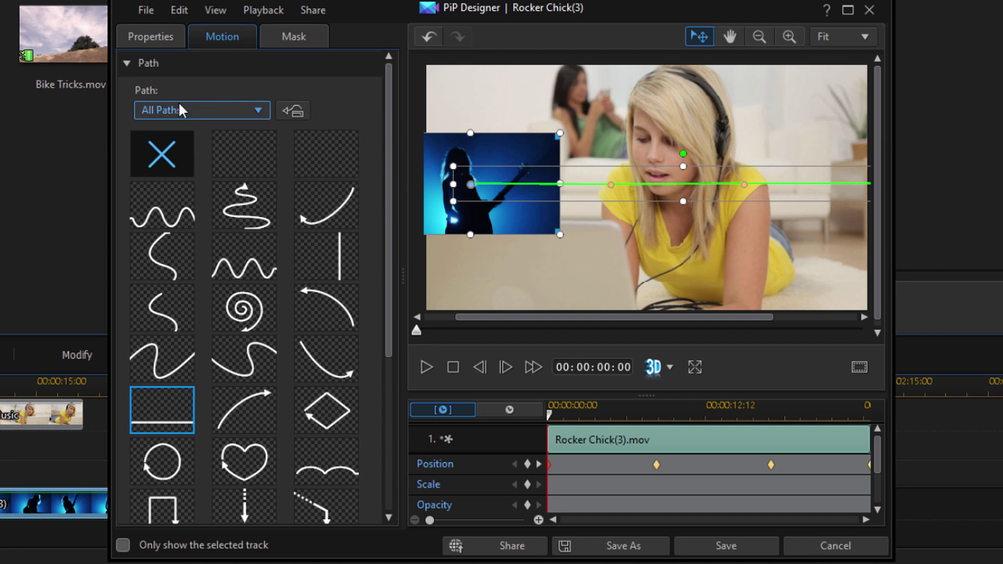
# - Set the clip's rotation to 436 degrees clockwise in Rotation Settings
pyautogui.click(128, 64)
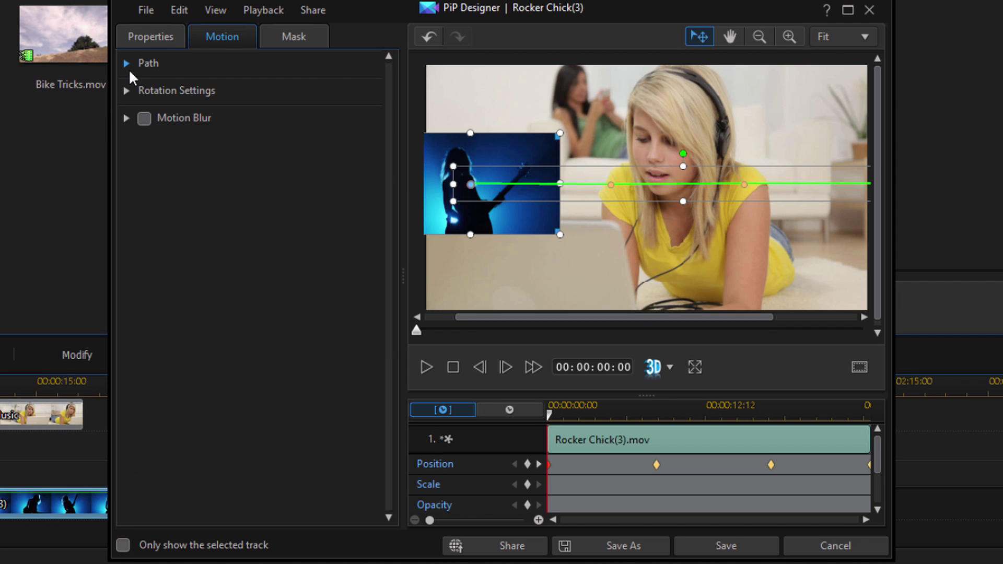
pyautogui.click(123, 91)
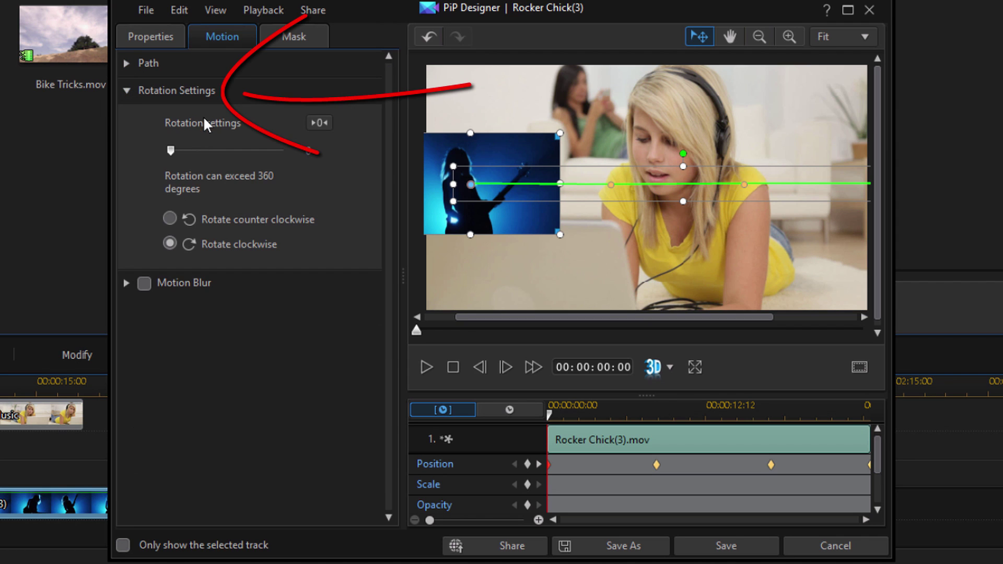
pyautogui.moveTo(171, 150); pyautogui.dragTo(233, 166)
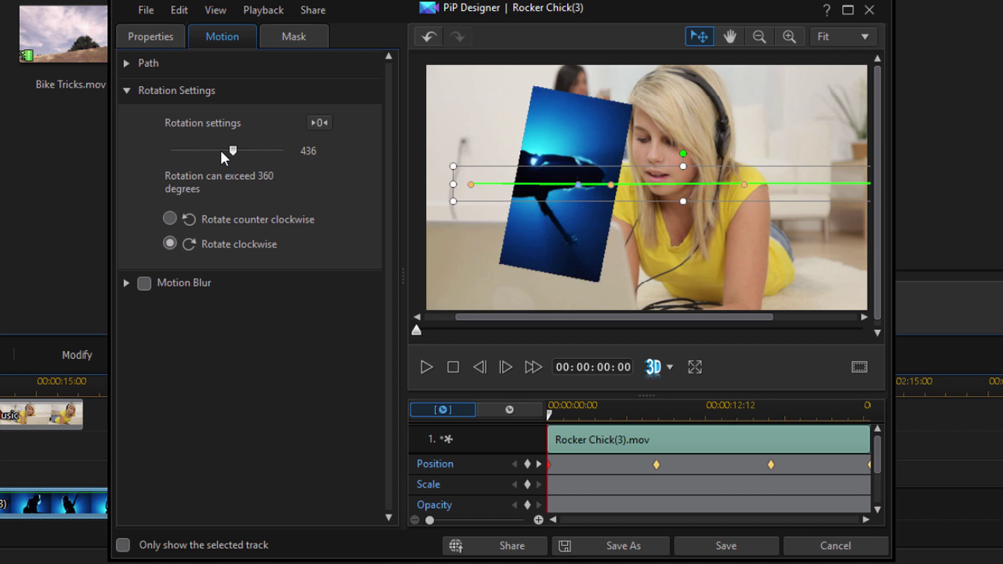
# - Reduce the clip's clockwise rotation to a small angle and collapse Rotation Settings
pyautogui.click(198, 152)
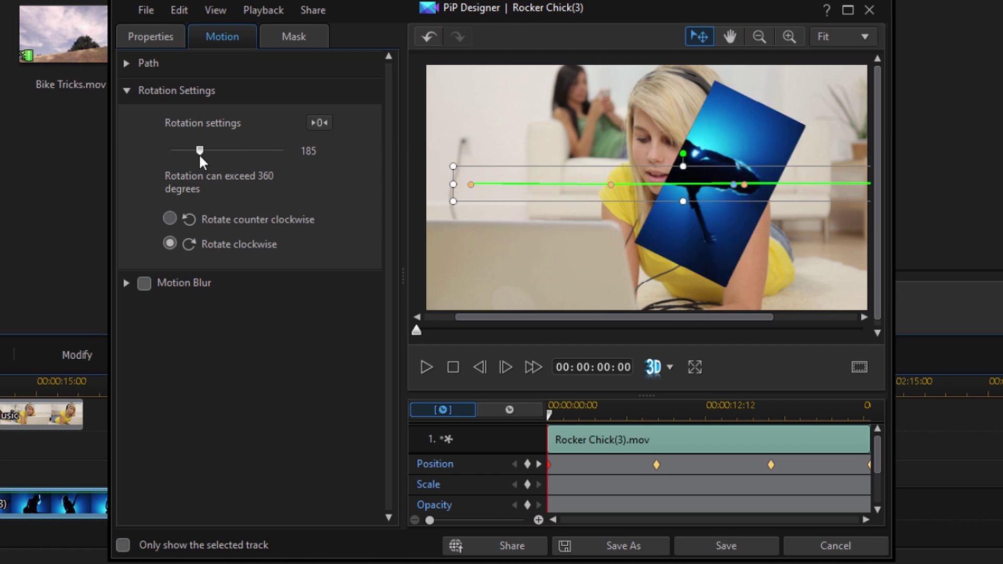
pyautogui.moveTo(199, 151)
pyautogui.mouseDown()
pyautogui.moveTo(156, 149)
pyautogui.moveTo(183, 151)
pyautogui.mouseUp()
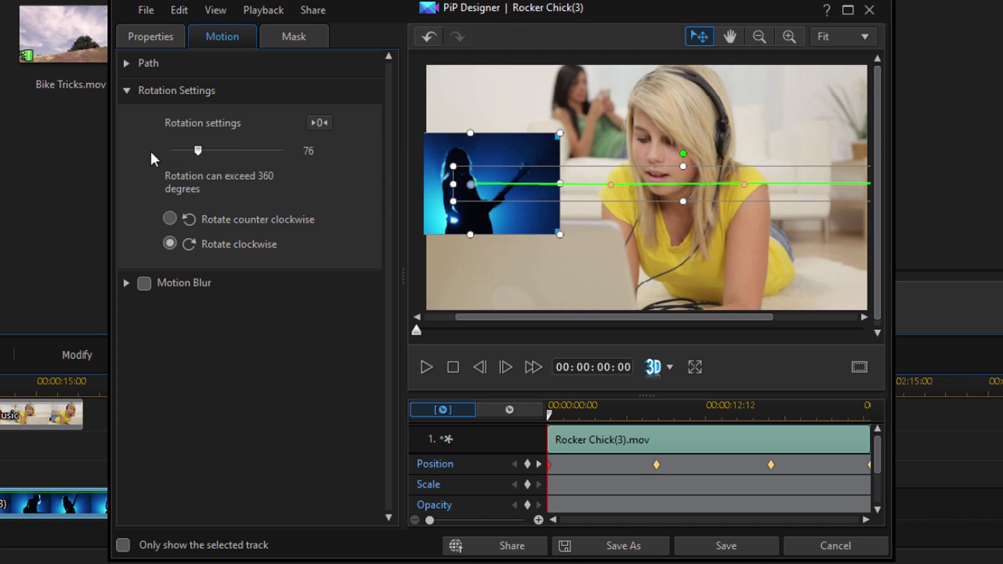
pyautogui.click(174, 152)
pyautogui.click(175, 153)
pyautogui.click(126, 90)
pyautogui.click(125, 90)
pyautogui.click(128, 94)
pyautogui.click(129, 97)
pyautogui.click(129, 97)
pyautogui.click(128, 97)
pyautogui.click(128, 97)
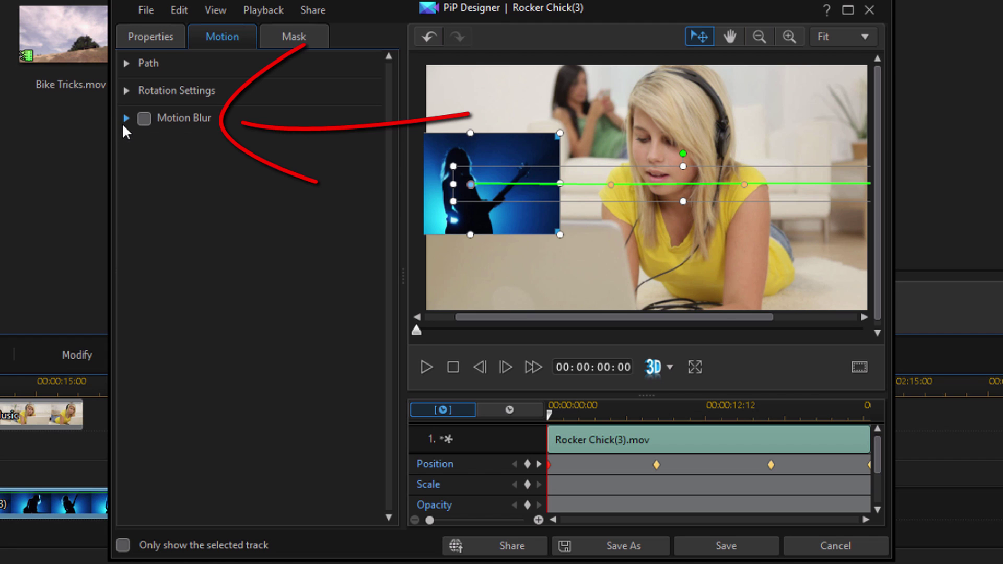
# - Try Motion Blur on the clip by enabling it and playing the preview, and turn it off again
pyautogui.click(125, 123)
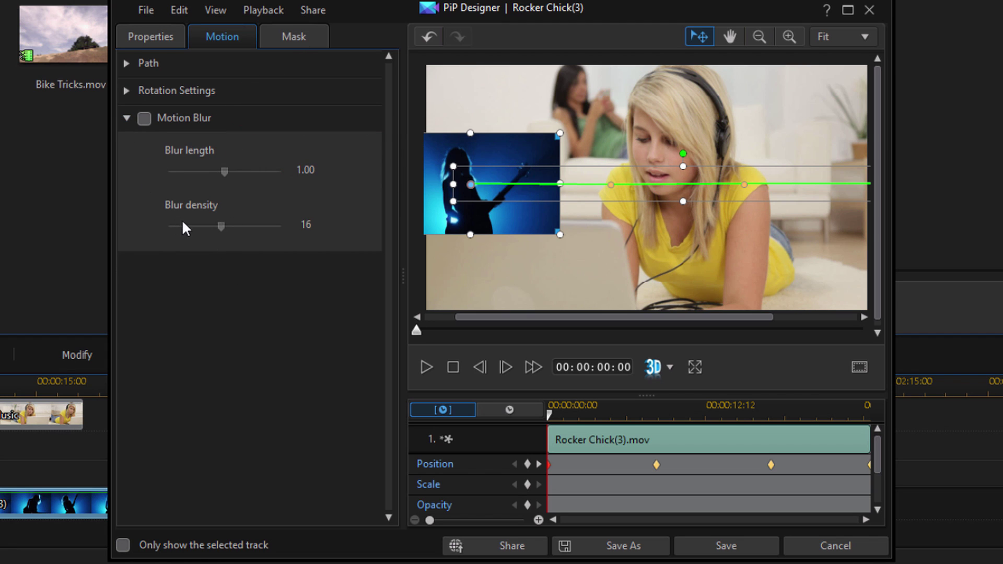
pyautogui.click(145, 122)
pyautogui.click(425, 367)
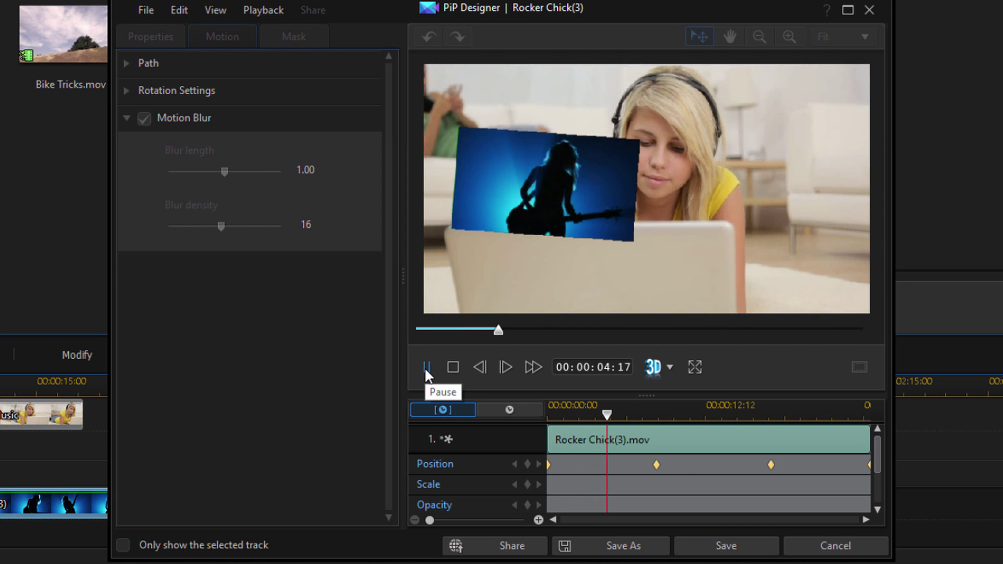
pyautogui.click(424, 367)
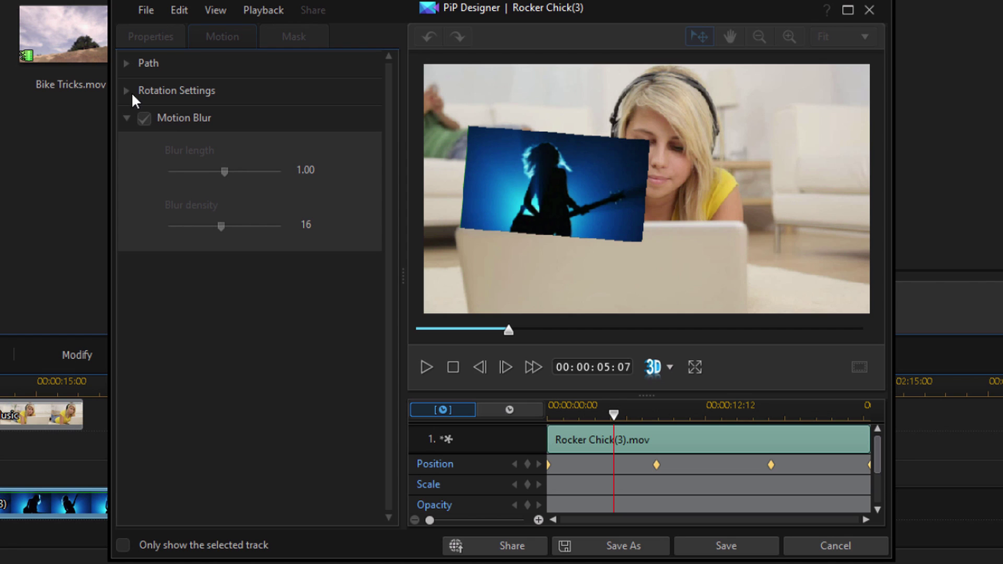
pyautogui.click(454, 367)
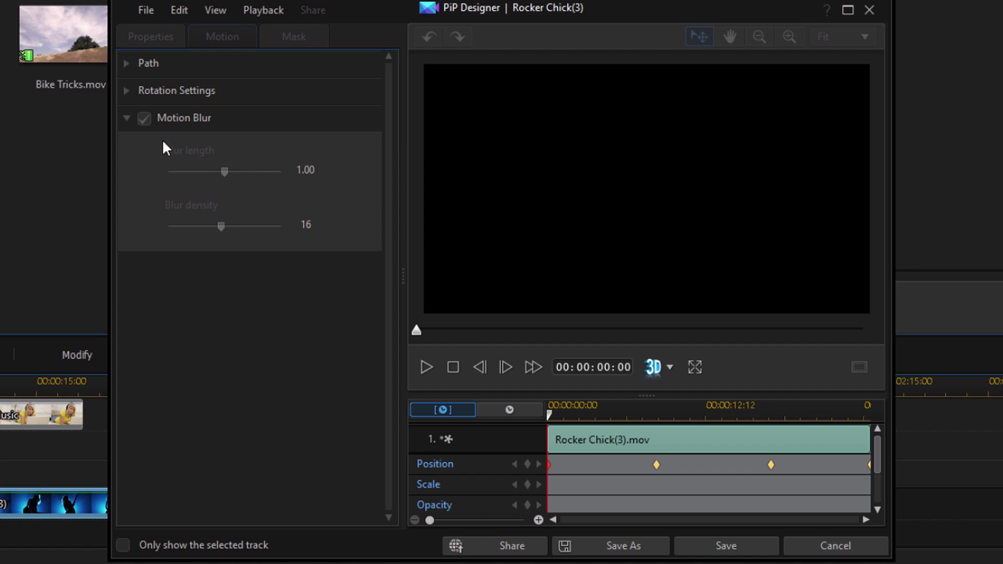
pyautogui.click(126, 117)
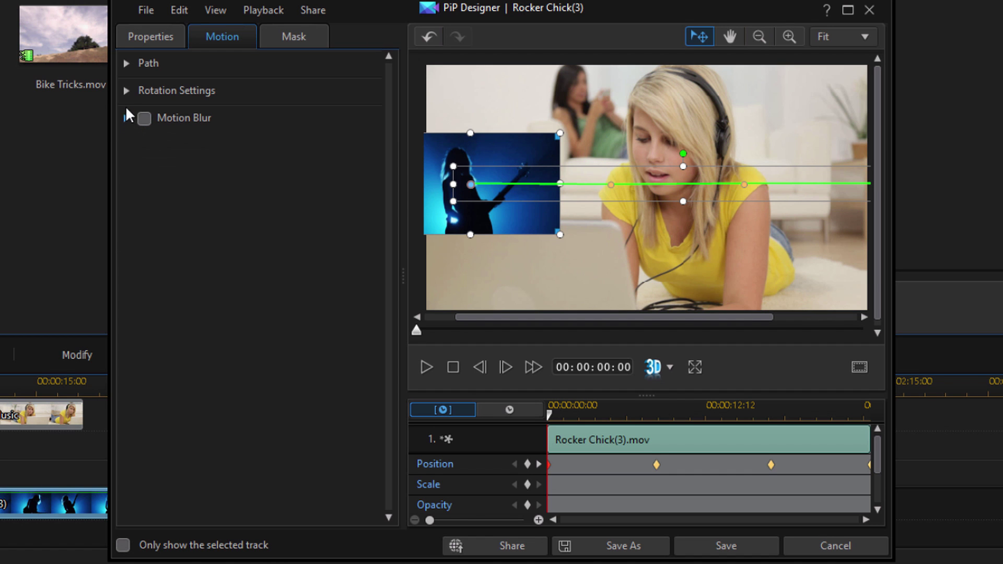
# - Try the circle and heart masks on the clip, moving the heart mask right to the clip's edge
pyautogui.click(290, 37)
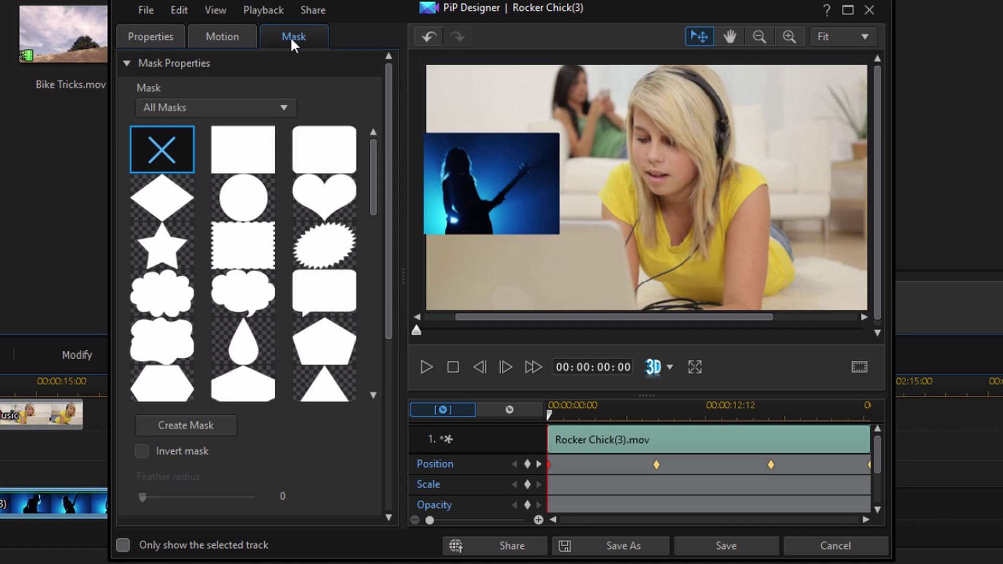
pyautogui.click(241, 197)
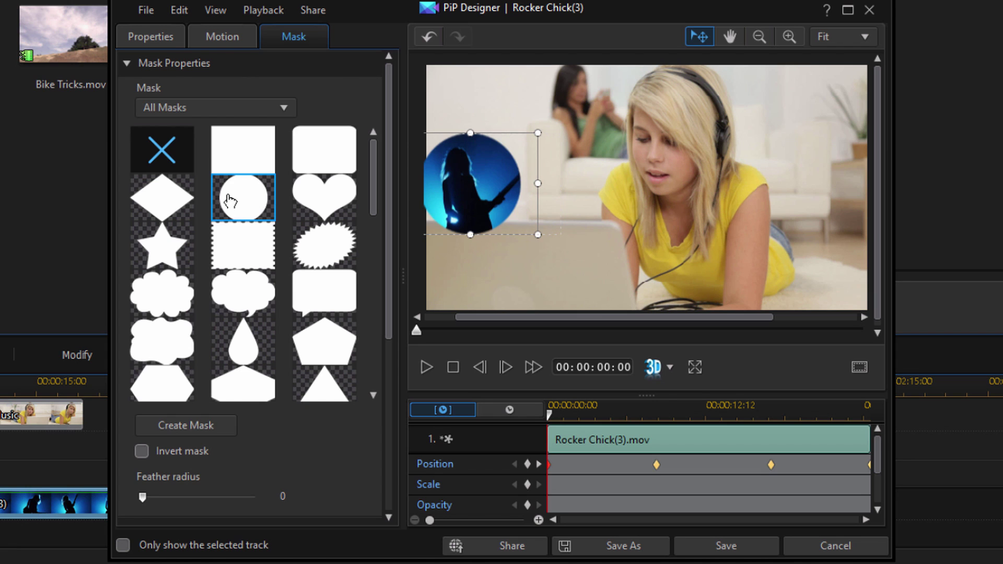
pyautogui.click(336, 213)
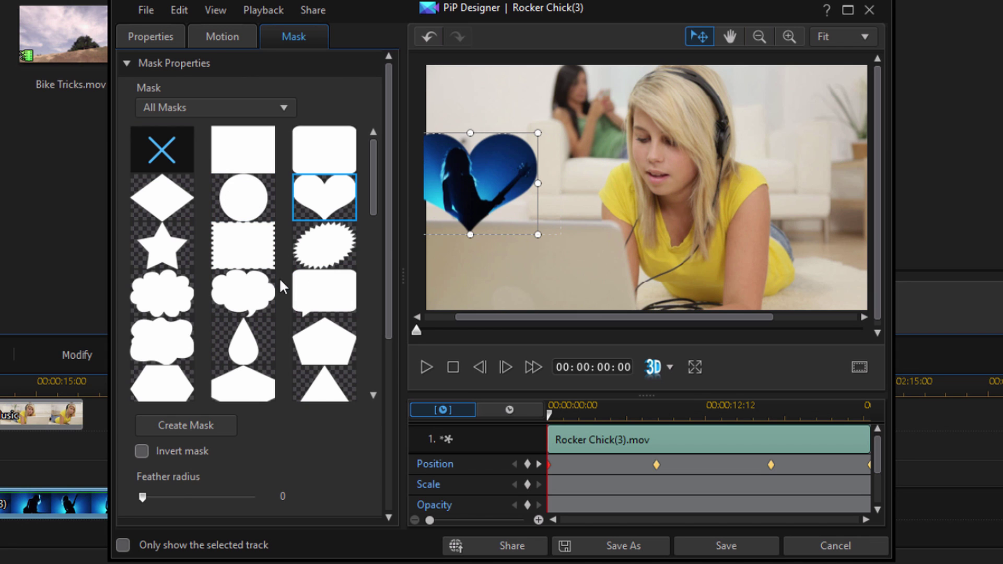
pyautogui.moveTo(492, 161); pyautogui.dragTo(515, 162)
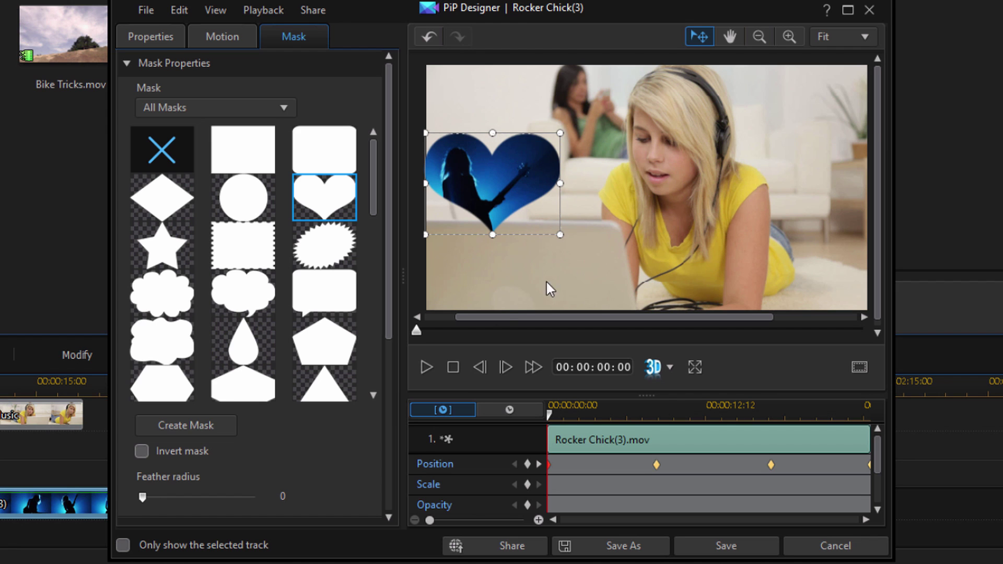
# - Try the star, wide hexagon and rectangular speech bubble masks on the clip and settle on the pentagon mask
pyautogui.click(168, 260)
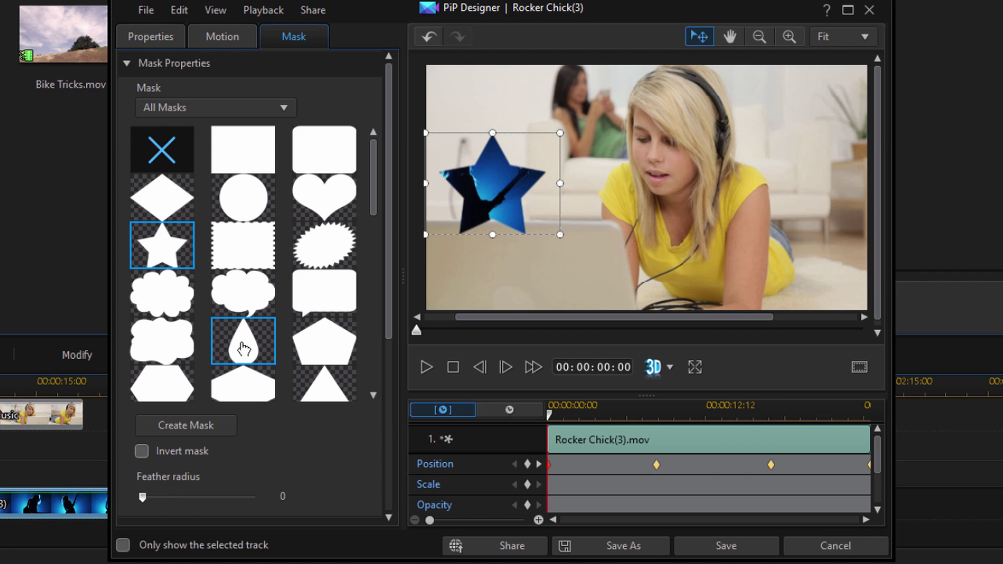
pyautogui.click(245, 389)
pyautogui.scroll(-1, 340, 373)
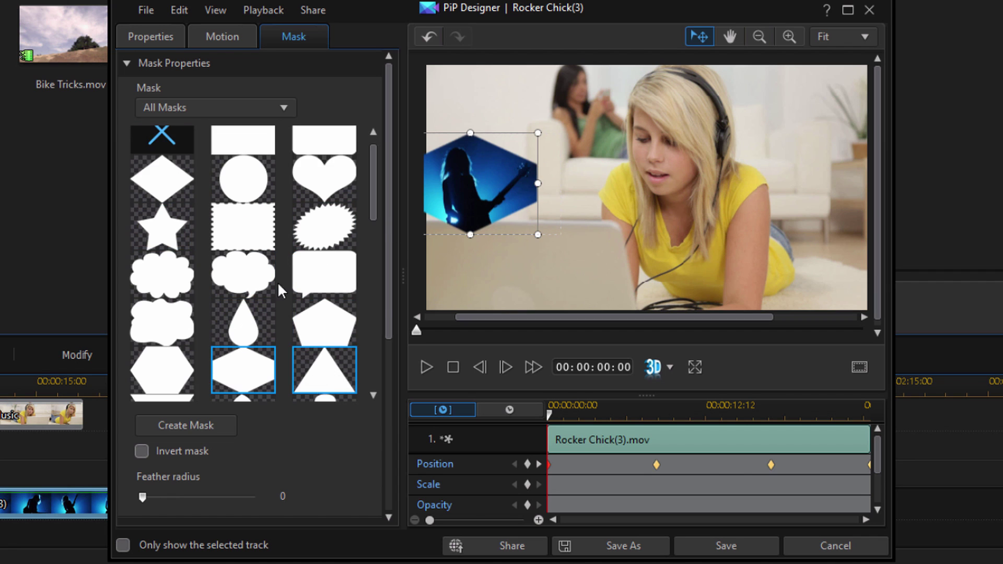
pyautogui.click(325, 284)
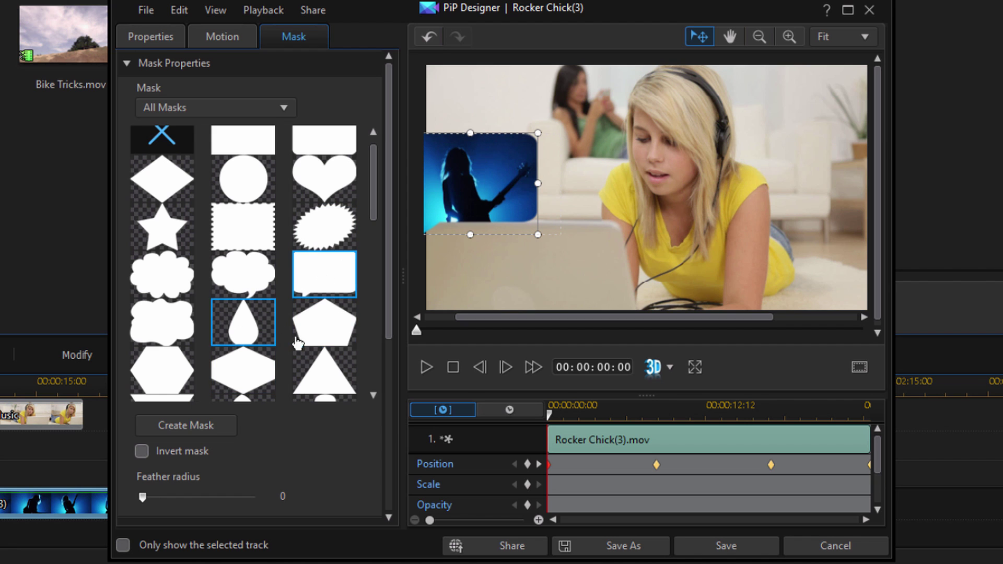
pyautogui.click(310, 339)
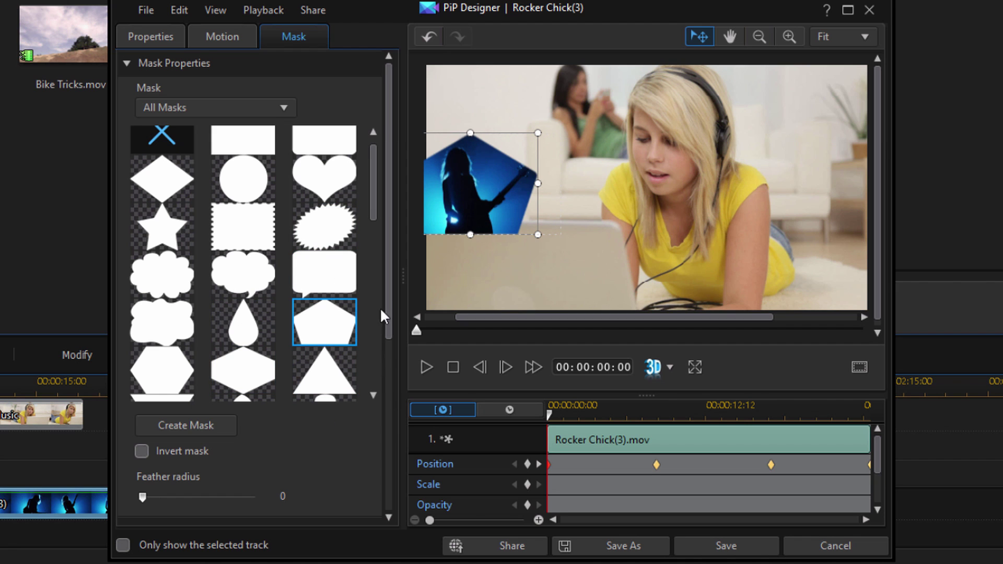
# - Try inverting the pentagon mask, restore it to normal, and keep its feather radius at 0
pyautogui.moveTo(390, 307); pyautogui.dragTo(391, 394)
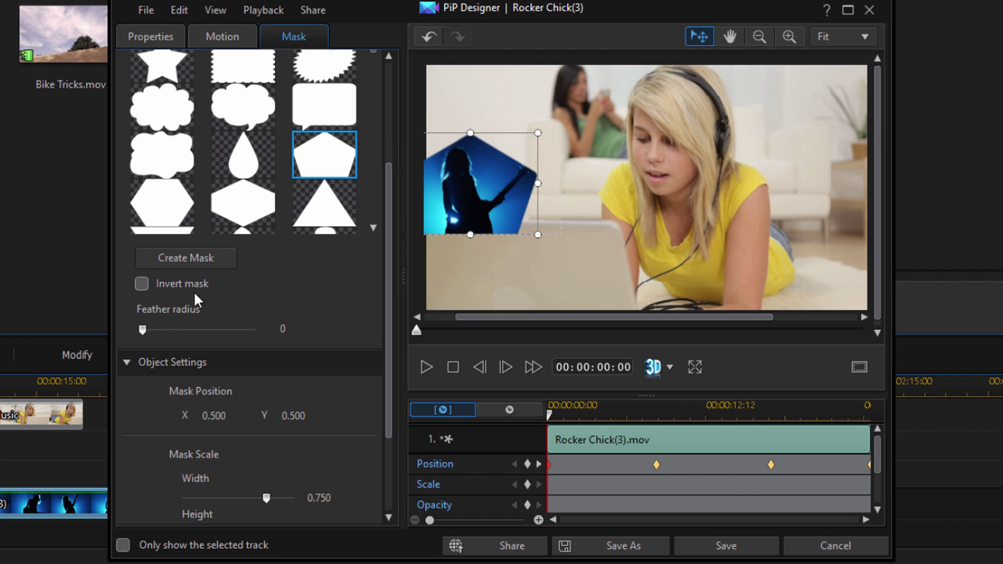
pyautogui.click(142, 284)
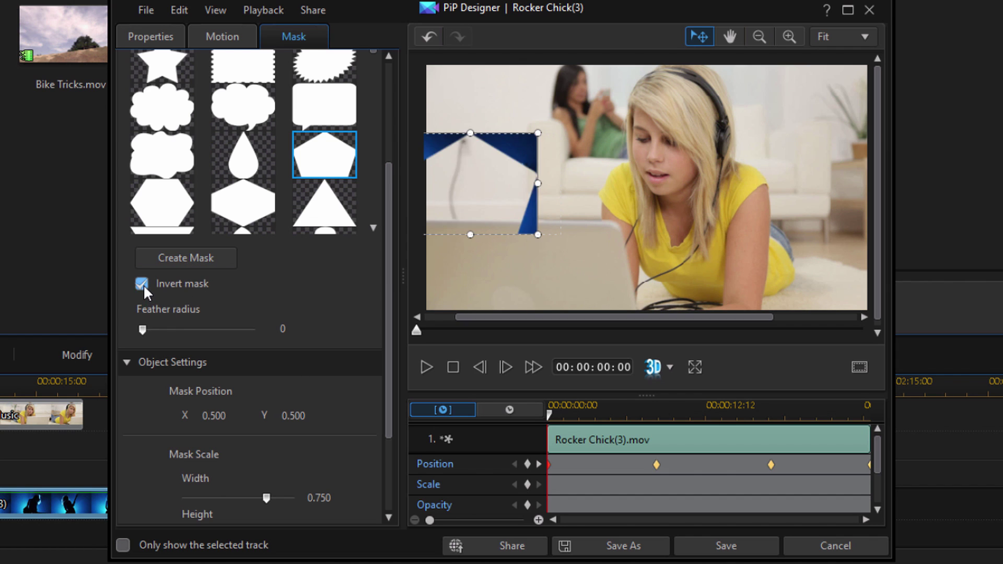
pyautogui.click(142, 284)
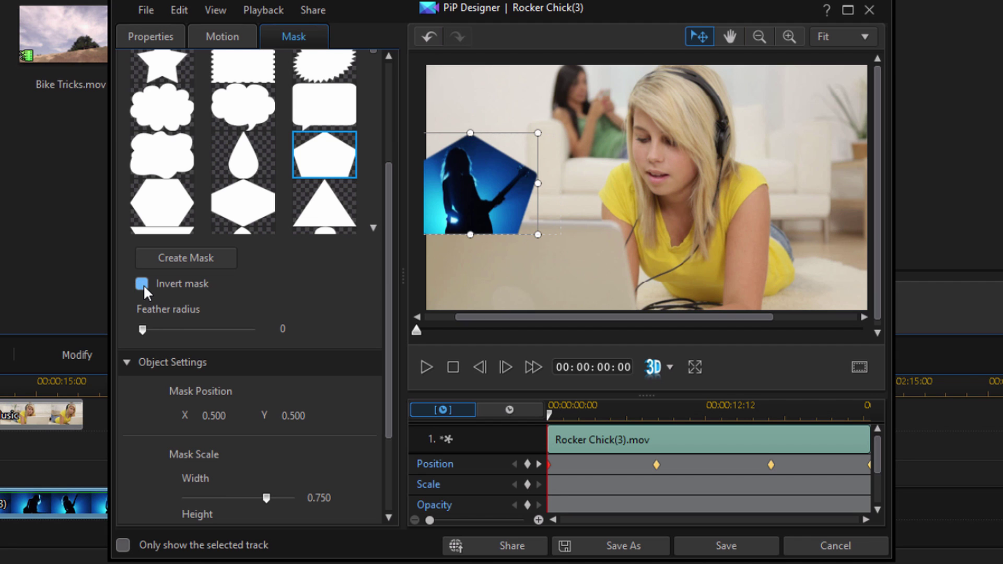
pyautogui.moveTo(142, 330); pyautogui.dragTo(121, 327)
# - Move the pentagon mask right to mask position X 0.625, Y 0.500 and return to the clip's general properties
pyautogui.moveTo(390, 316); pyautogui.dragTo(382, 424)
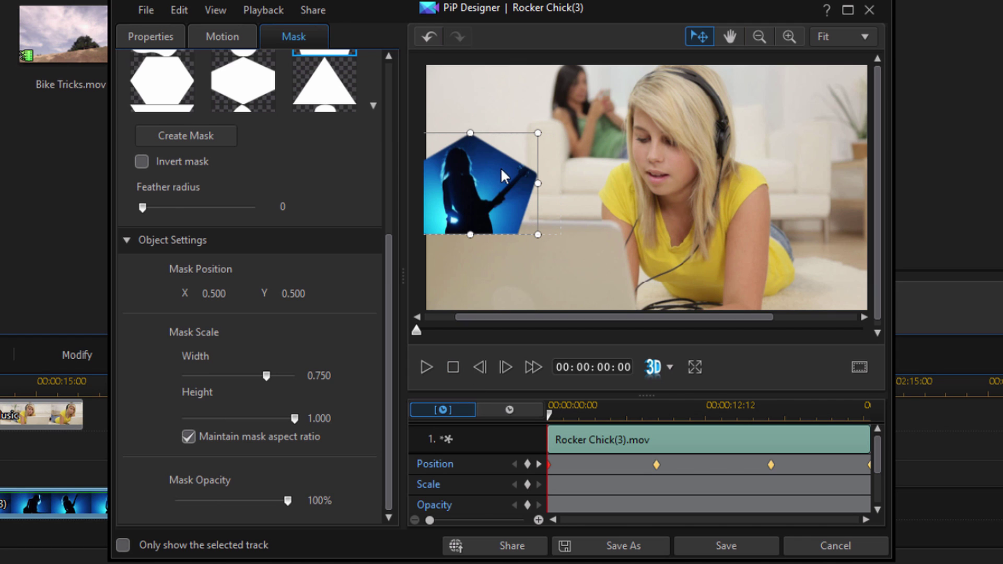
pyautogui.moveTo(511, 201); pyautogui.dragTo(540, 271)
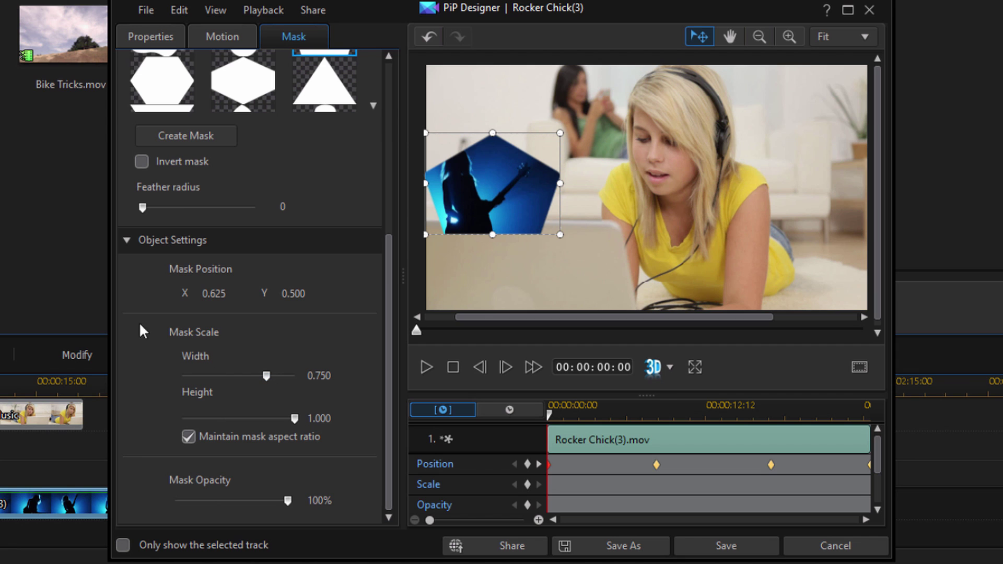
pyautogui.click(128, 240)
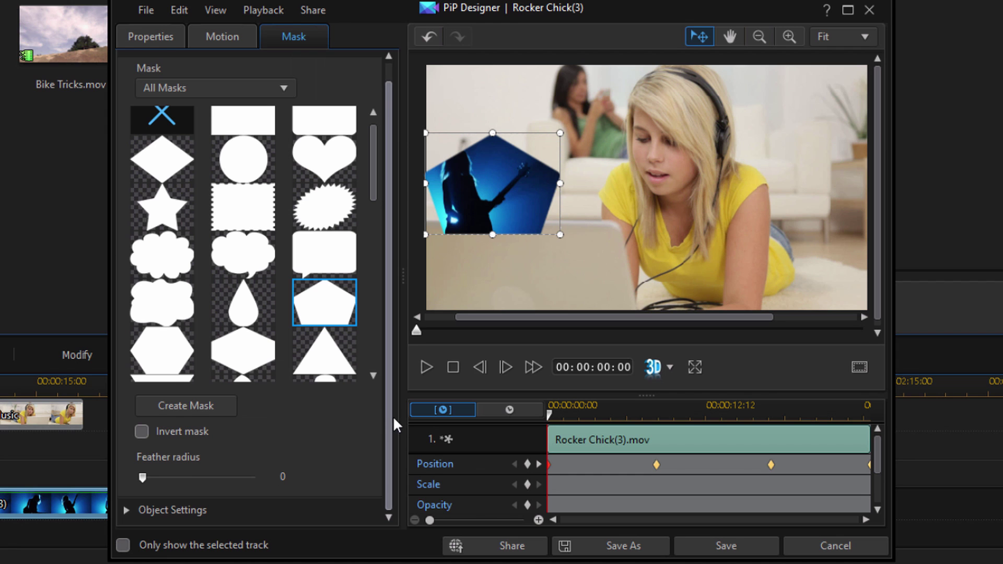
pyautogui.scroll(1, 393, 415)
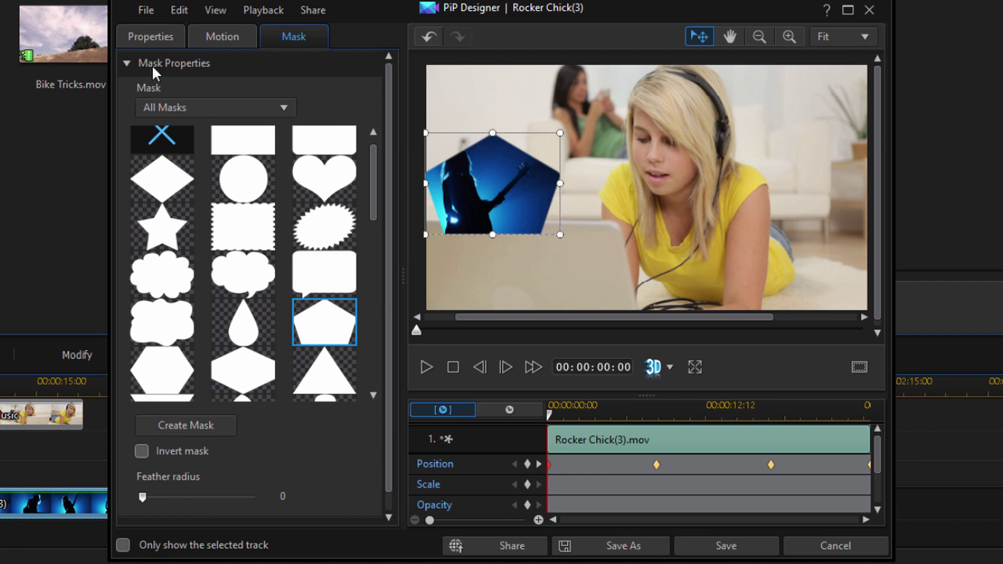
pyautogui.click(153, 36)
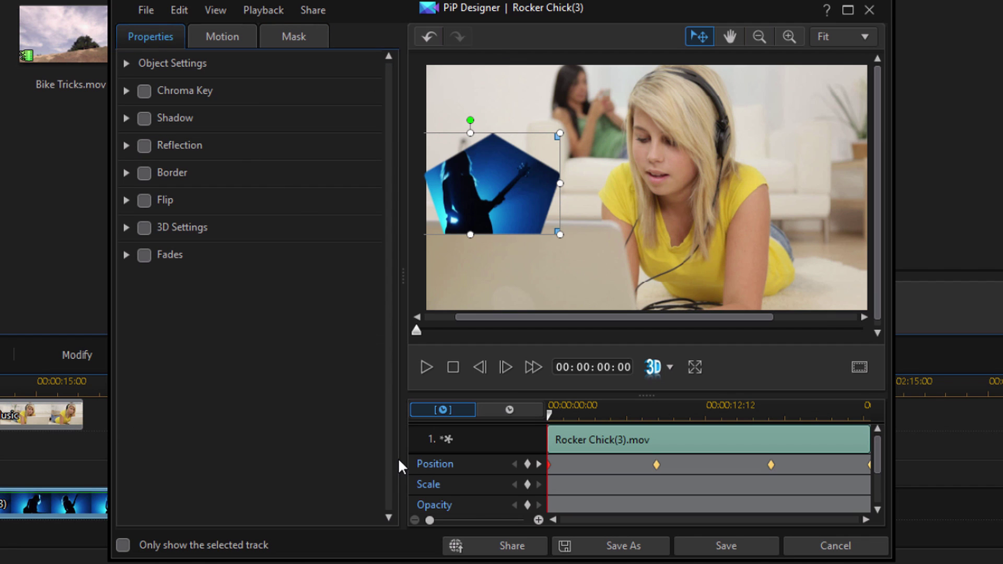